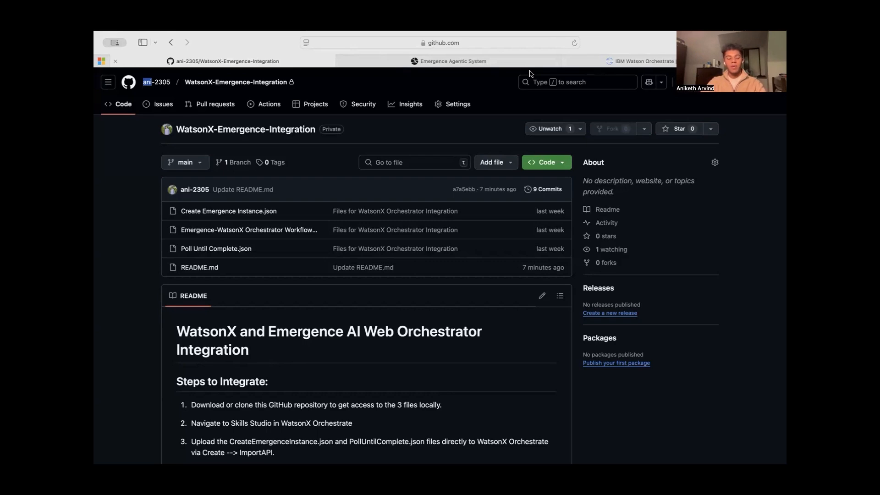
Review the README's integration steps and download the WatsonX-Emergence-Integration repository as a ZIP
scroll(430, 303, "down", 15)
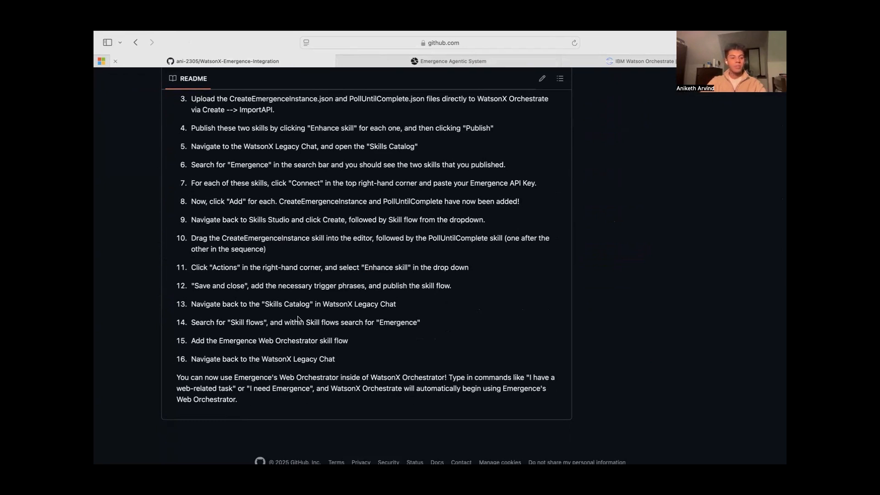
scroll(298, 318, "up", 10)
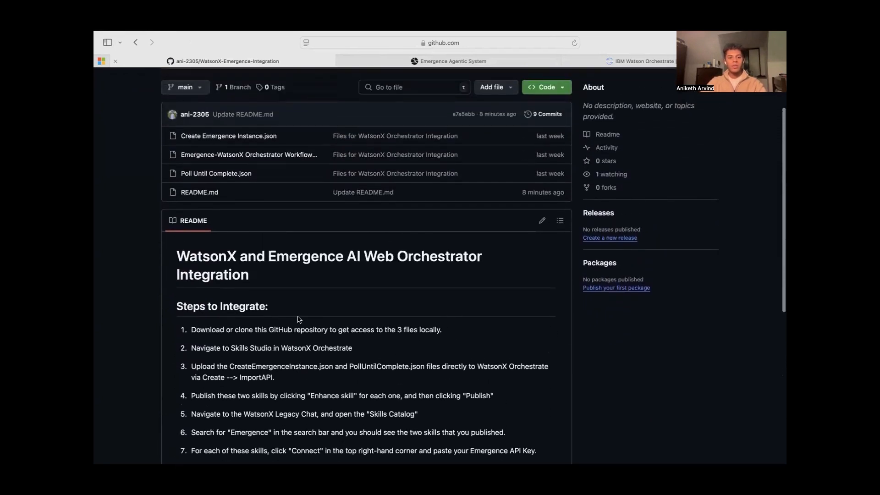
scroll(298, 319, "up", 3)
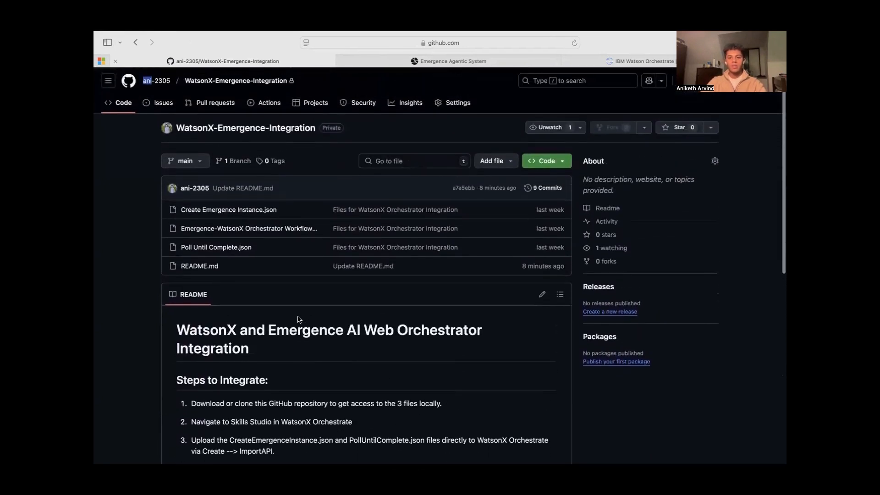
left_click(565, 158)
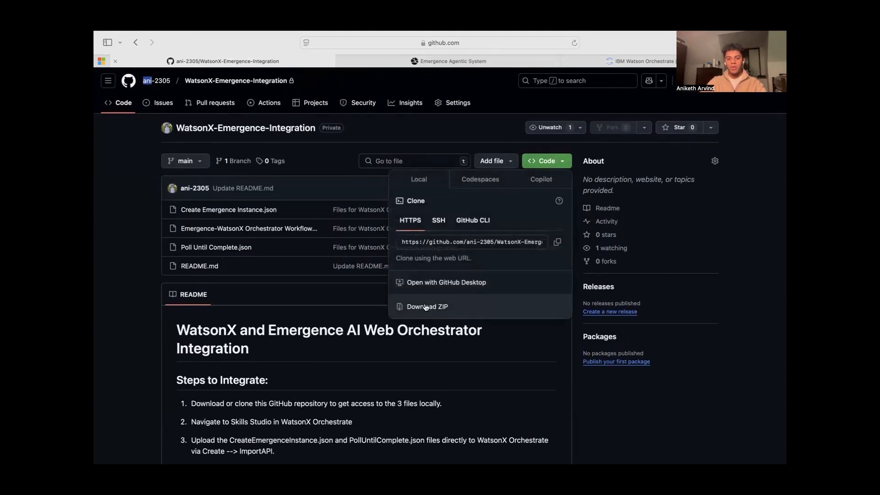
left_click(452, 307)
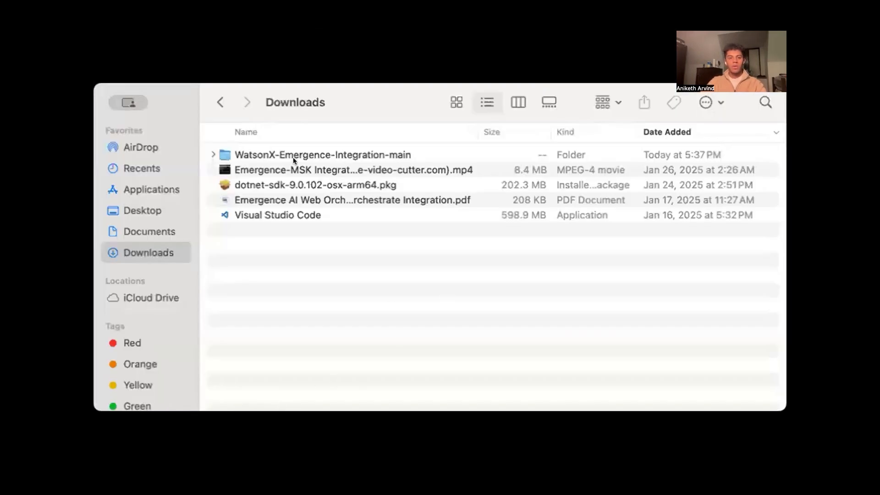
Expand the downloaded WatsonX-Emergence-Integration-main folder and examine its three JSON files
left_click(214, 151)
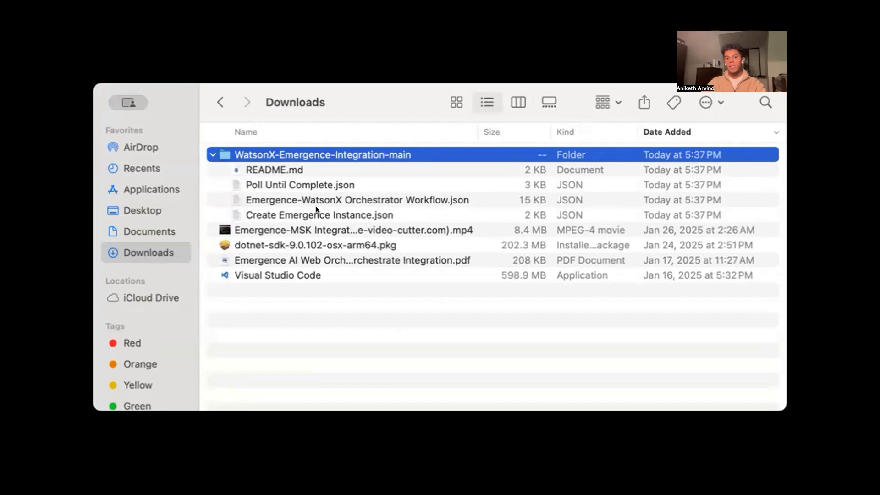
left_click(266, 212)
left_click(258, 184)
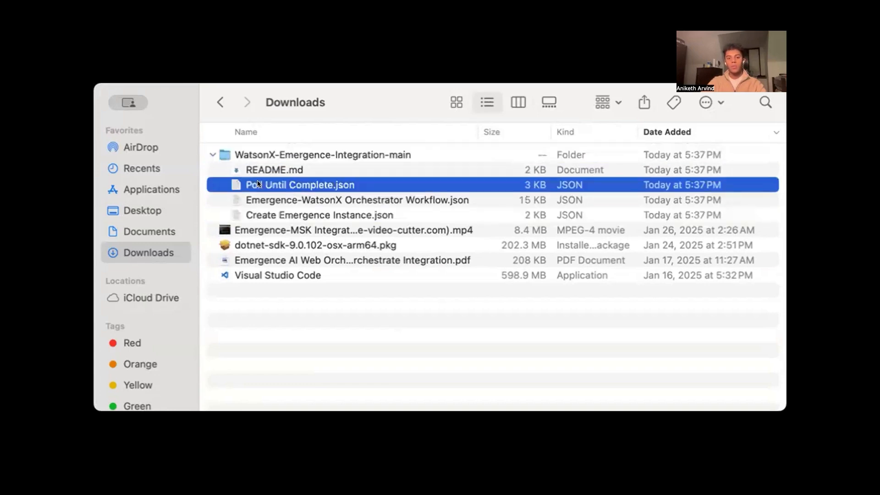
left_click(280, 199)
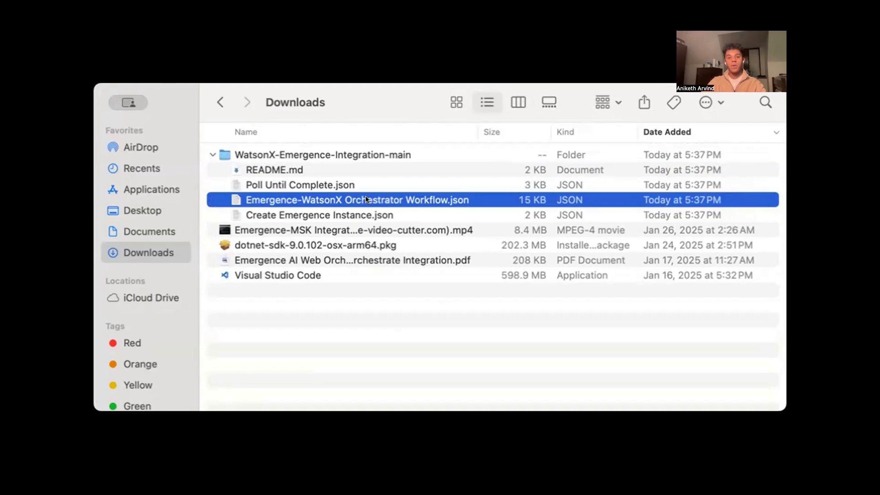
left_click(340, 213)
left_click(327, 184)
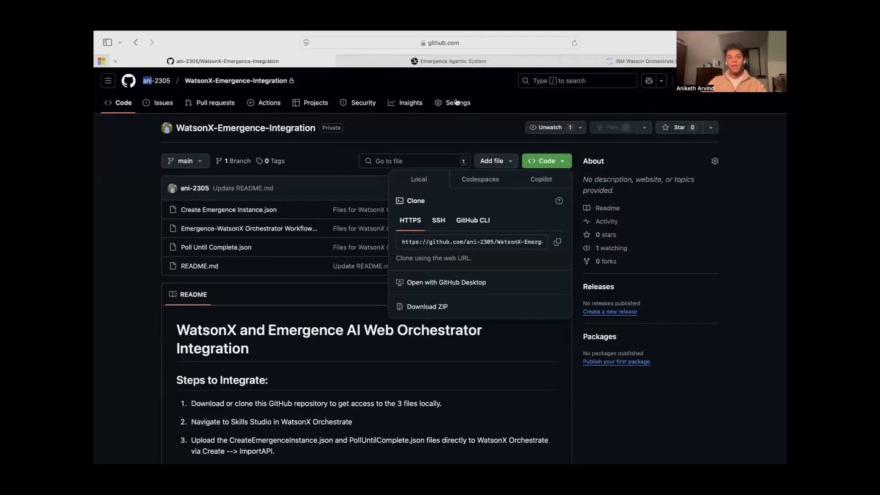
Switch to IBM watsonx Orchestrate and open the skills and apps list in Skill studio
left_click(608, 65)
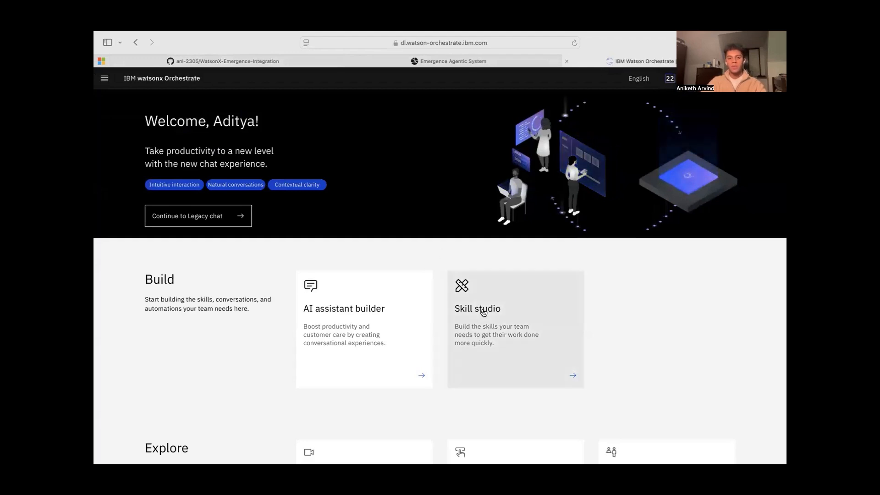
left_click(516, 320)
left_click(208, 156)
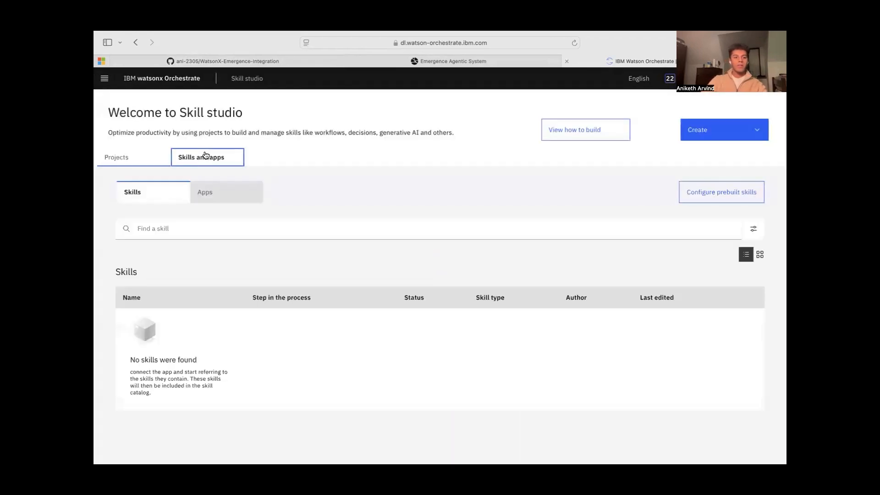
Start an API import from a file and upload Create Emergence Instance.json as the skill file
left_click(723, 133)
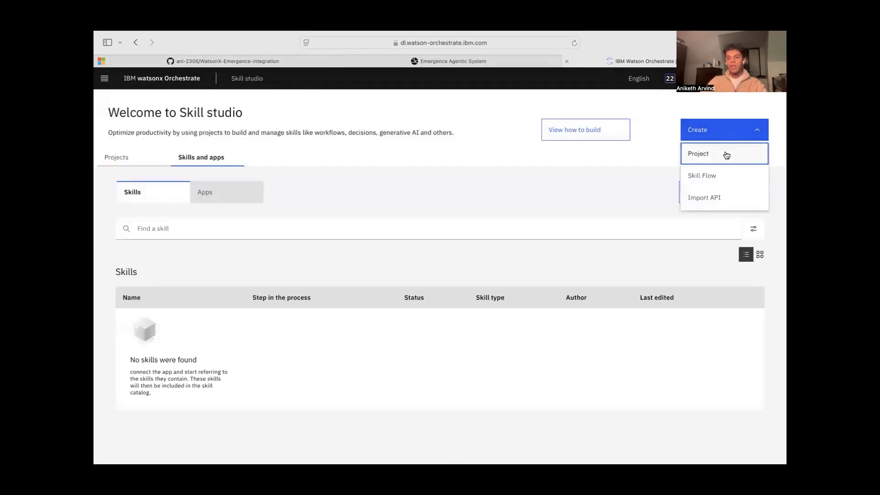
left_click(718, 197)
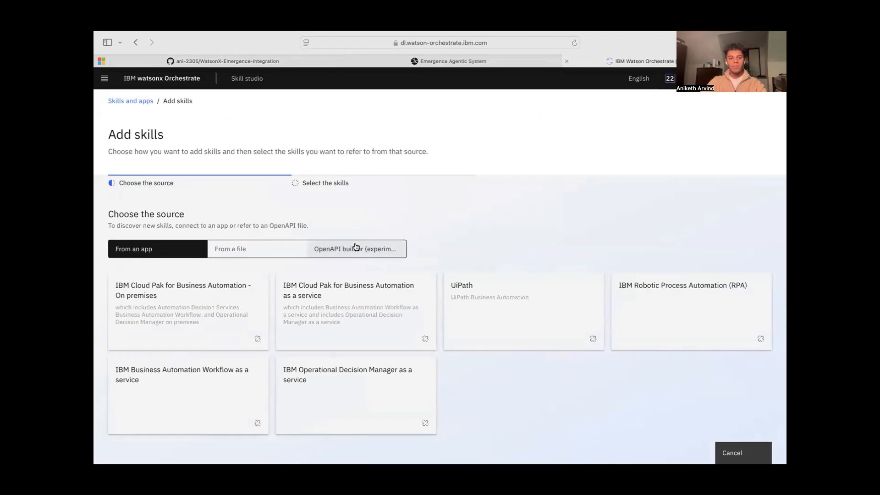
left_click(250, 252)
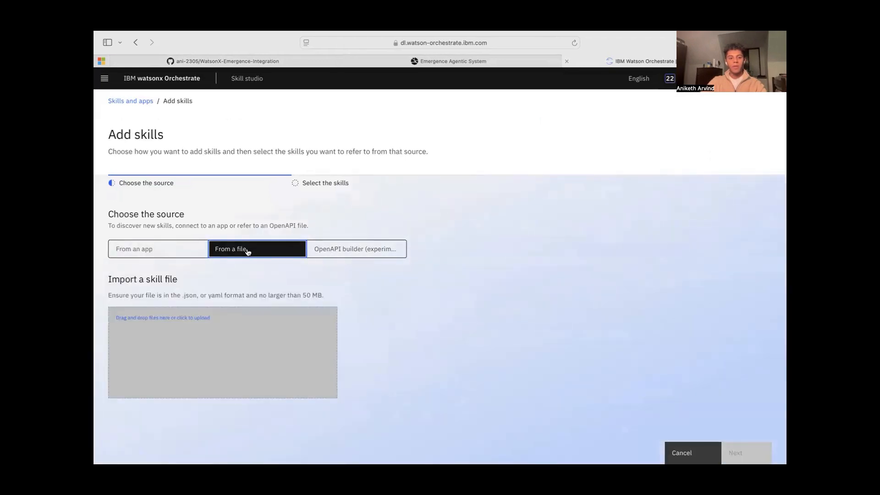
left_click(173, 318)
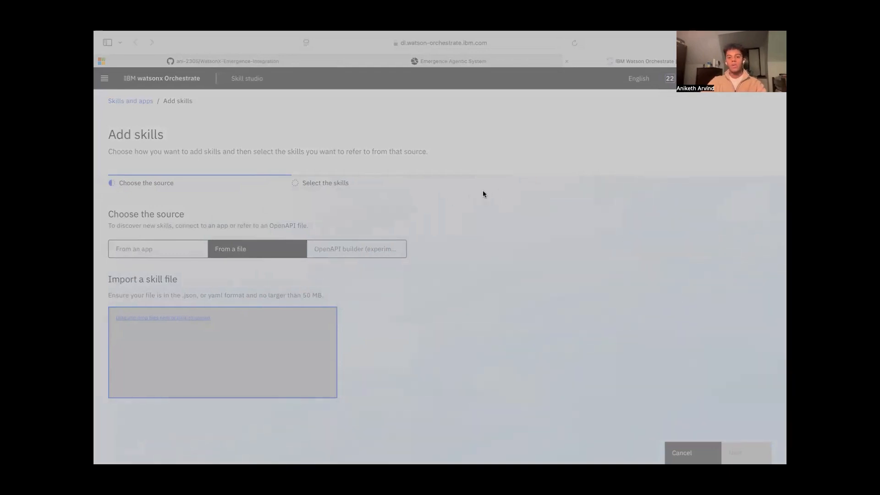
left_click(593, 332)
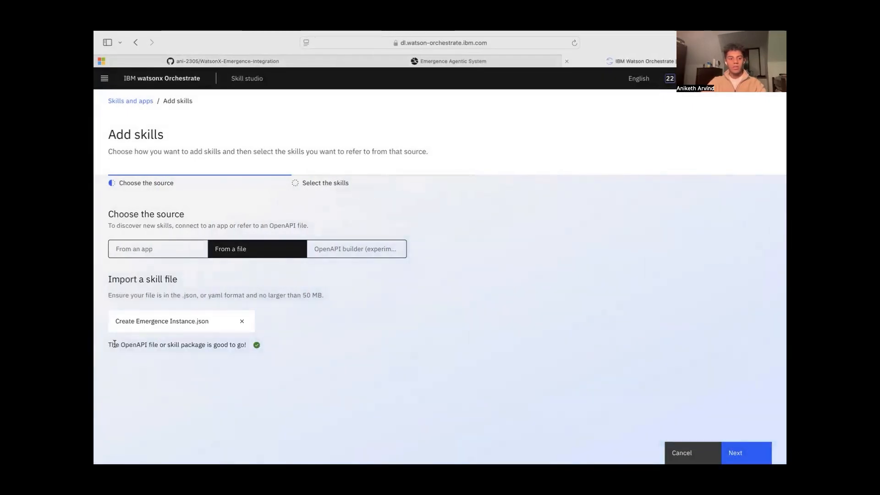
left_click_drag(105, 346, 242, 344)
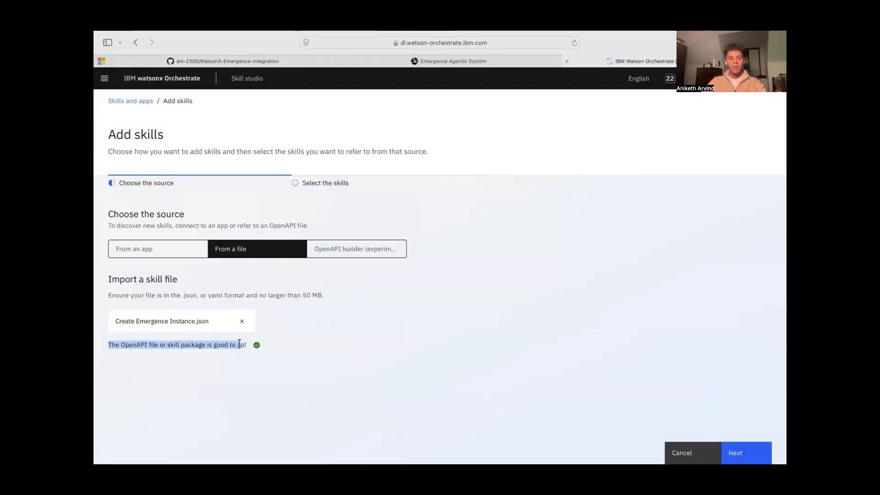
Select the Create Emergence Instance skill from the uploaded file and add it to Skill studio
left_click(736, 452)
left_click(136, 290)
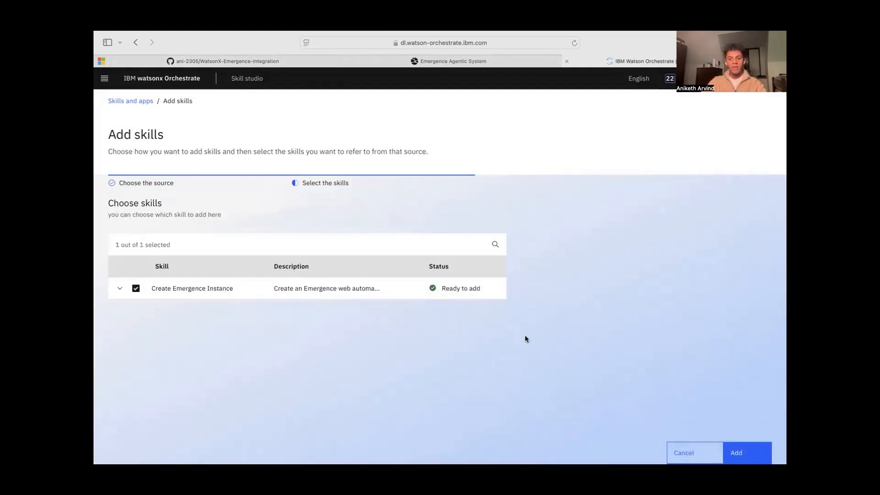
left_click(766, 452)
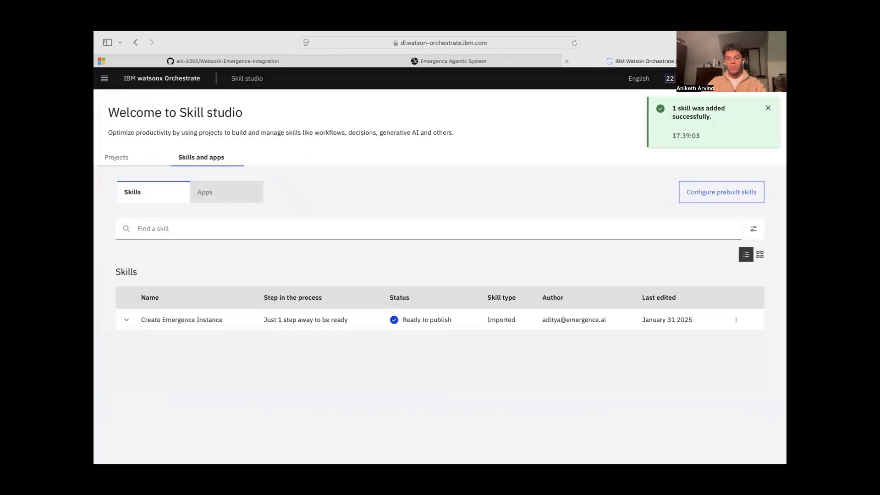
Open the Create Emergence Instance skill for enhancement, review its input, output, security and phrases settings, and publish it
left_click(736, 319)
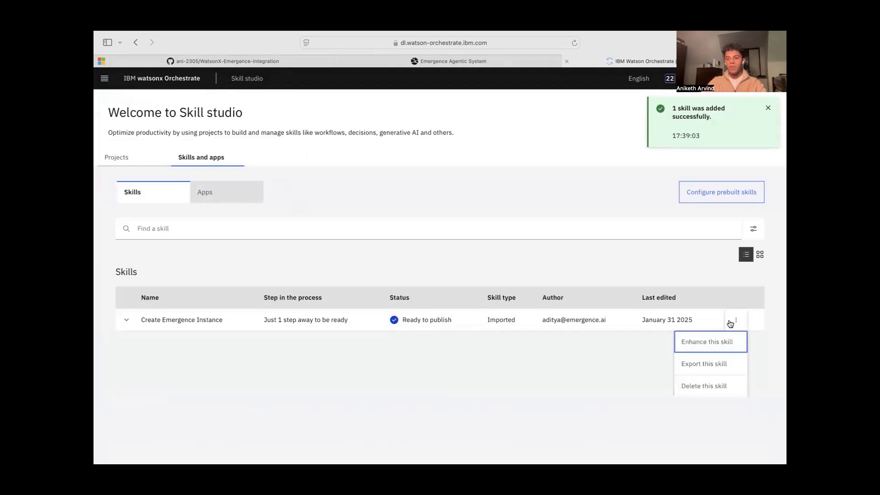
left_click(713, 342)
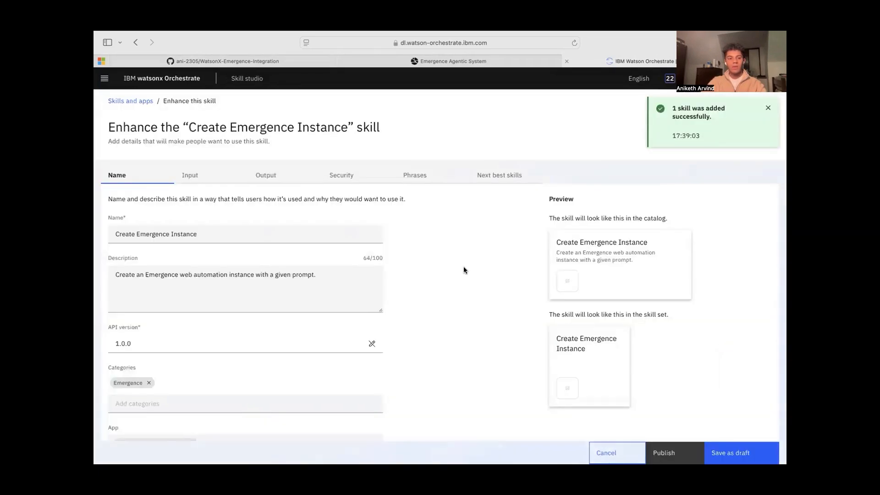
scroll(383, 274, "down", 1)
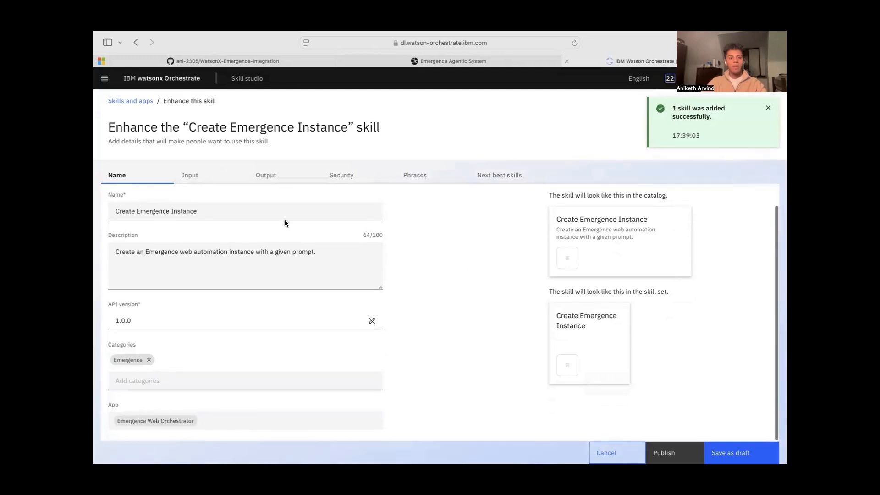
left_click(194, 175)
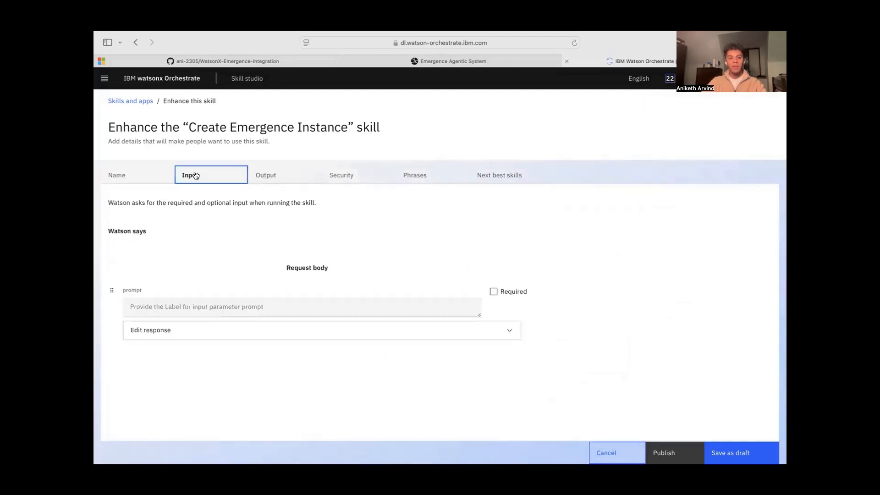
left_click(269, 179)
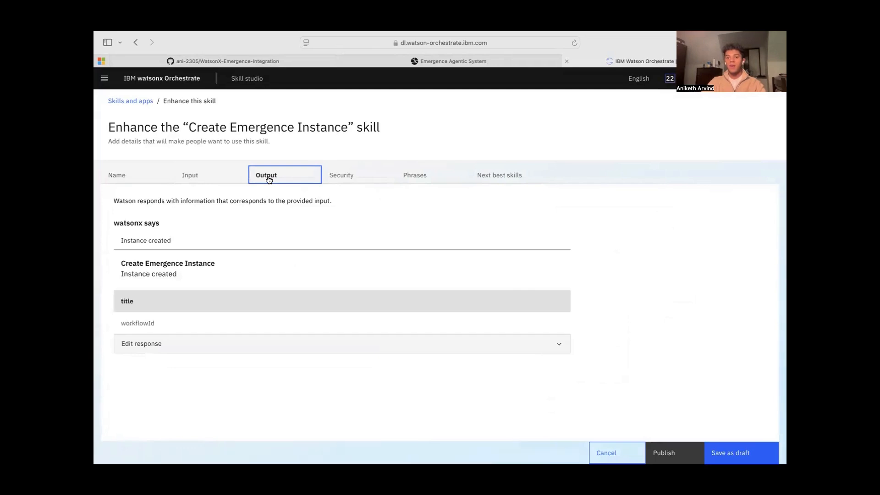
left_click(351, 185)
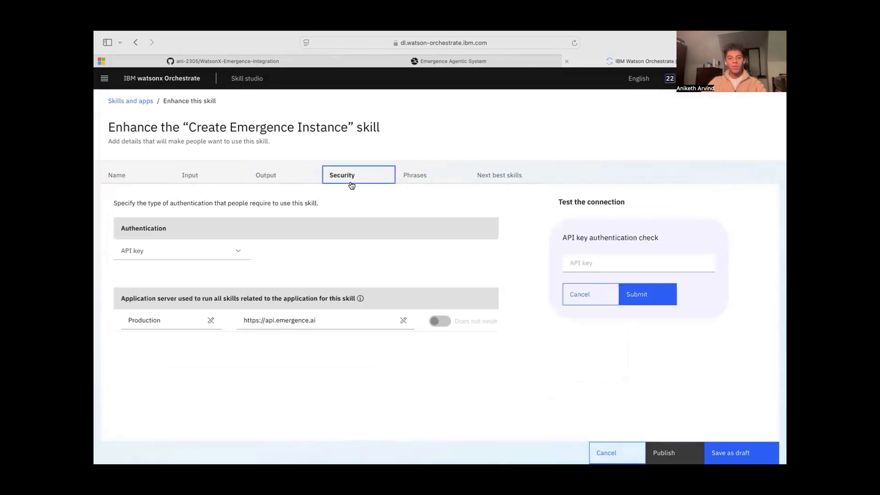
left_click(417, 176)
left_click(667, 453)
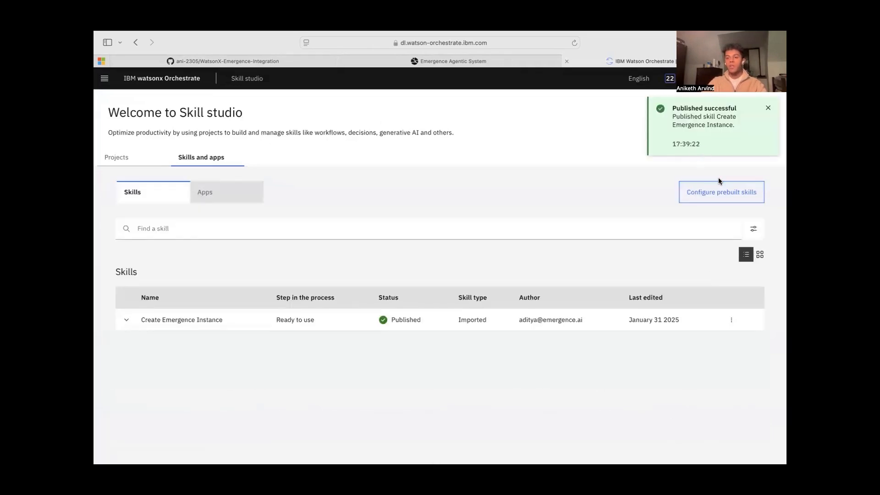
Start another API import from a file and upload Poll Until Complete.json as the skill file
left_click(717, 139)
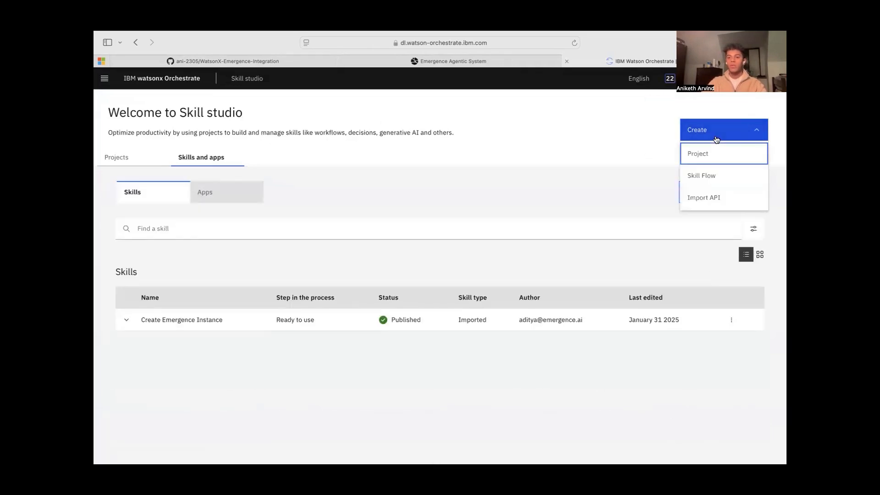
left_click(705, 198)
left_click(267, 249)
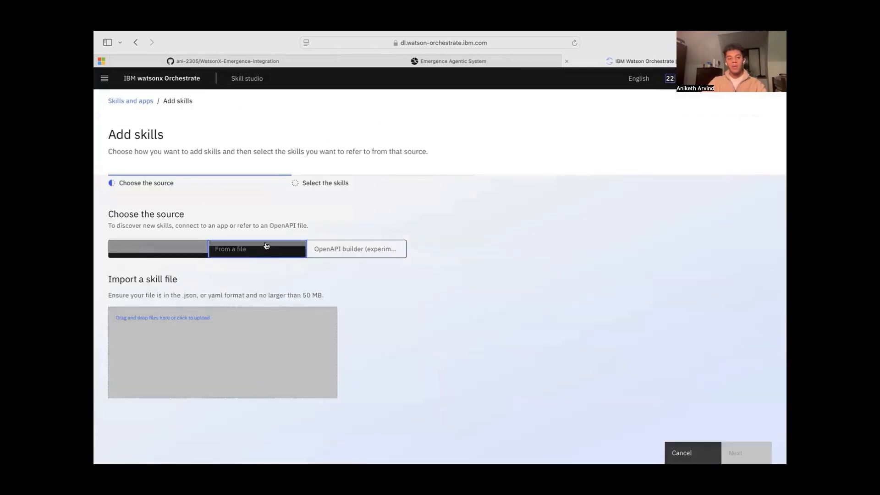
left_click(179, 323)
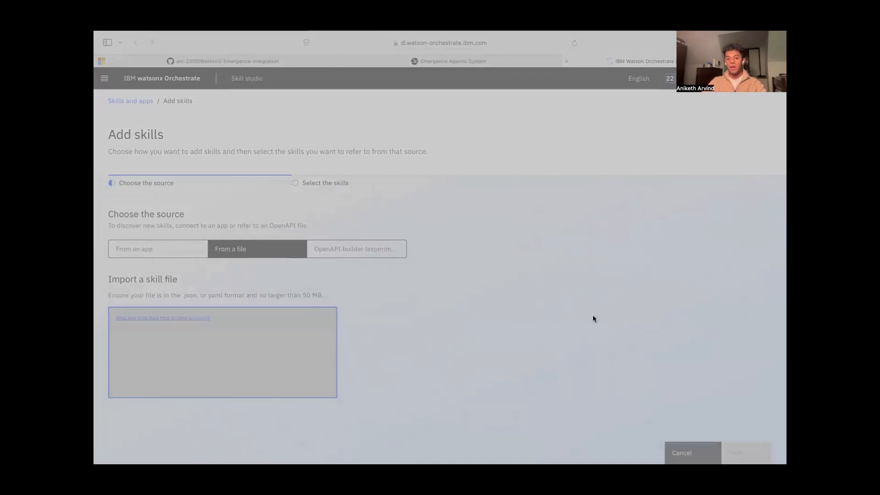
left_click(606, 334)
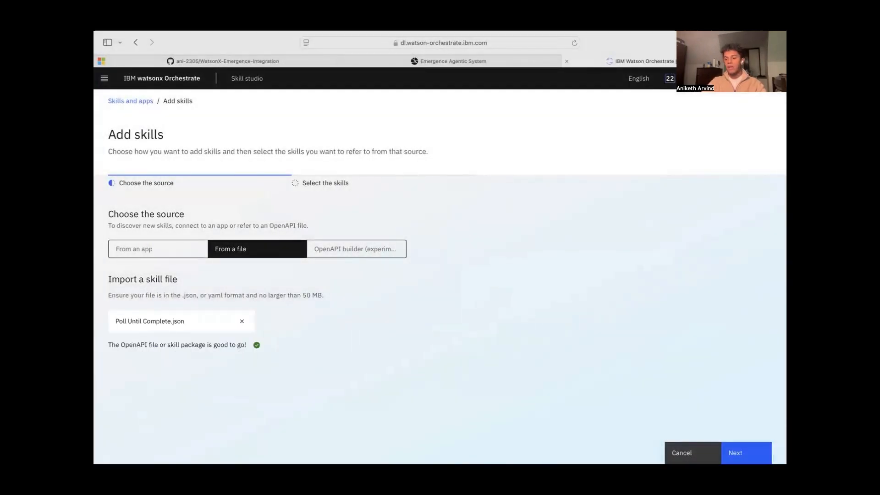
Select the Poll Emergence Workflow Until Complete skill from the uploaded file and add it to Skill studio
left_click(735, 453)
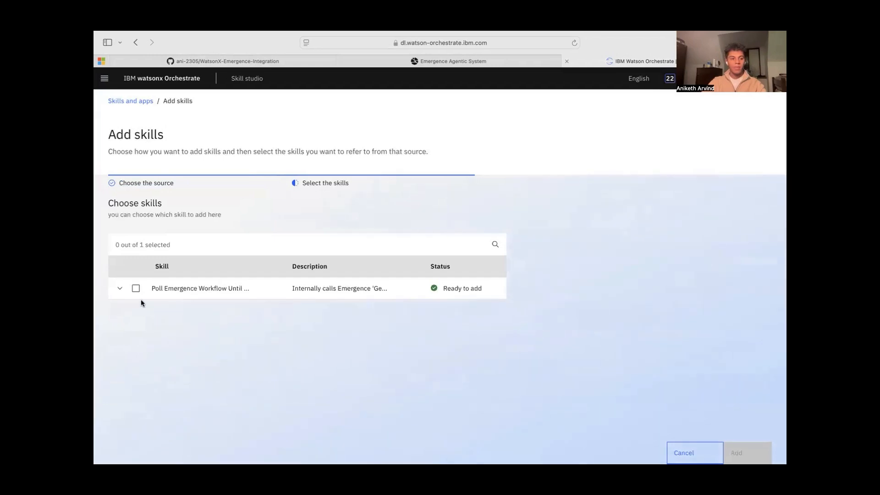
left_click(136, 289)
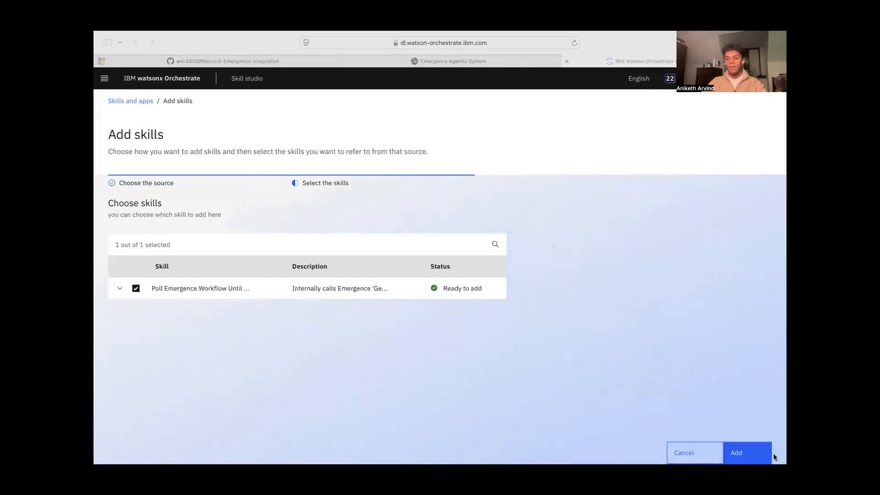
left_click(756, 454)
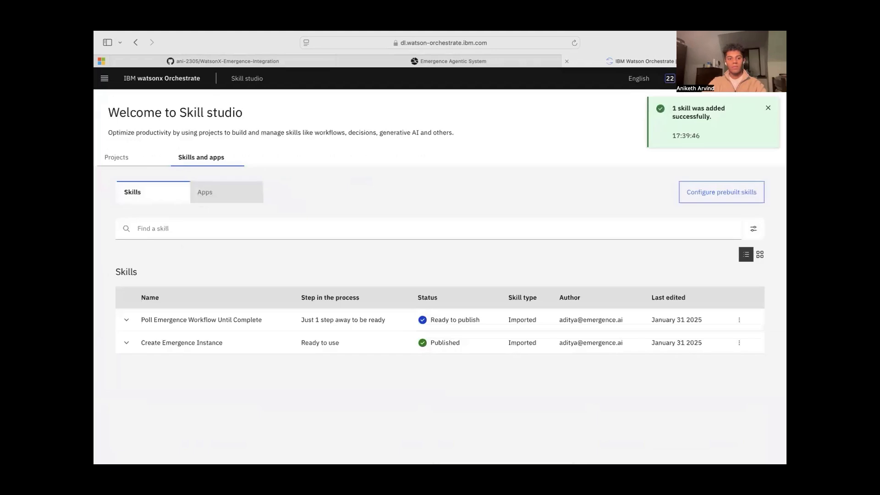
Open the Poll Emergence Workflow Until Complete skill for enhancement and publish it
left_click(740, 321)
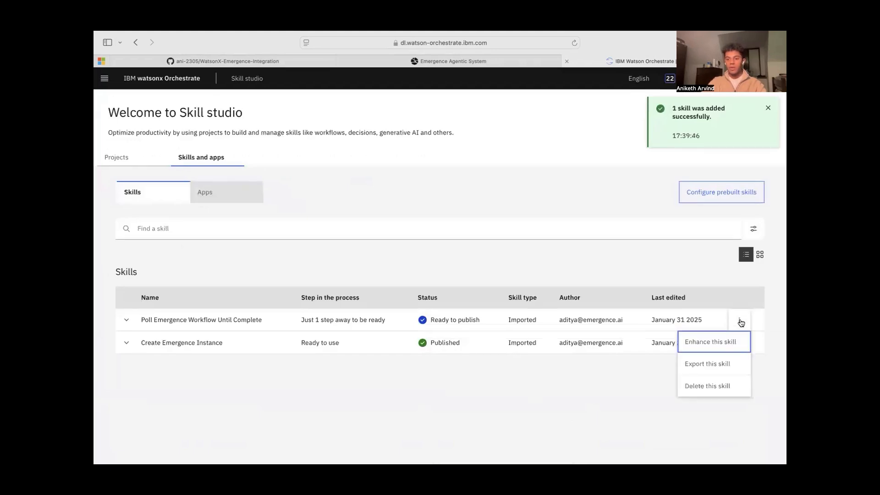
left_click(723, 338)
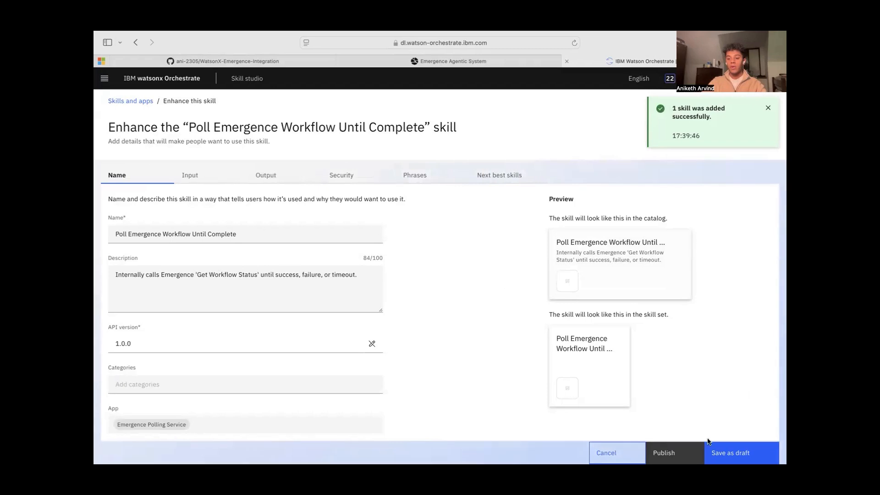
left_click(669, 453)
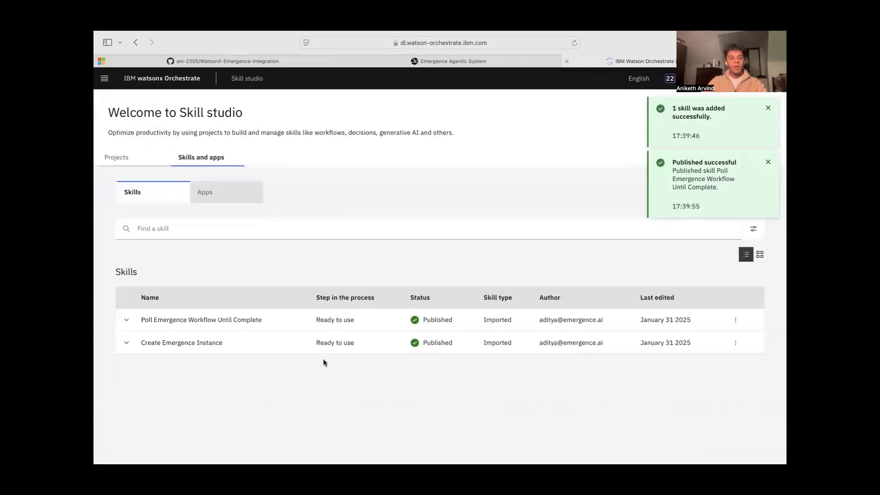
Go from the home page to the legacy chat and clear its chat history
left_click(151, 79)
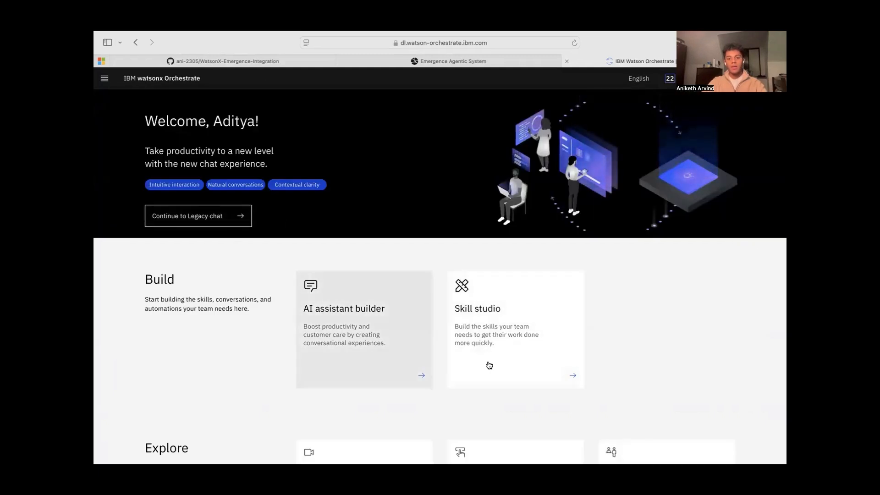
left_click(189, 218)
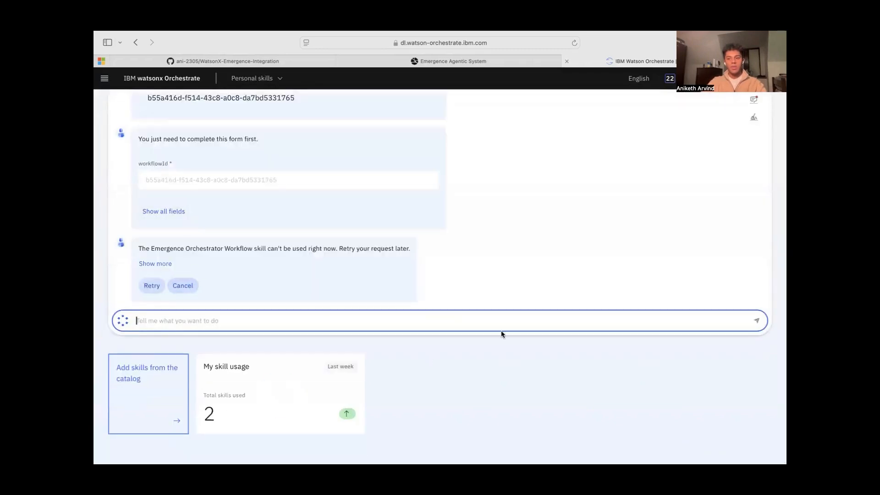
left_click(754, 117)
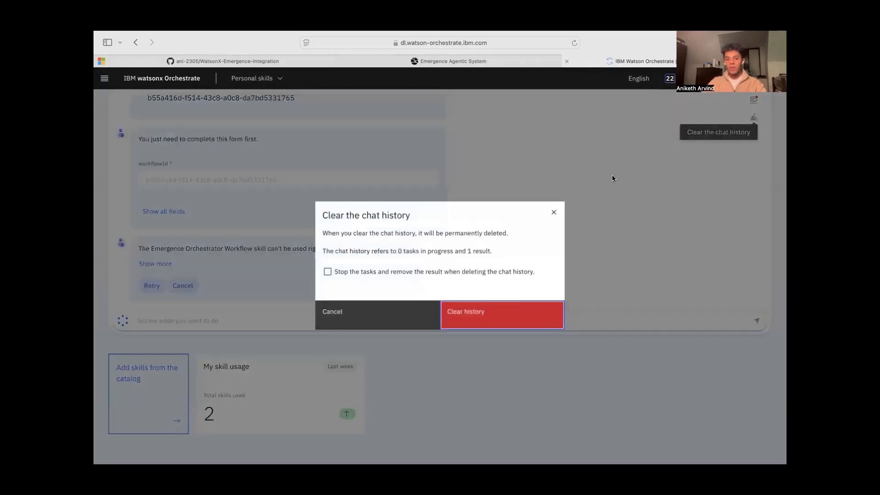
left_click(509, 308)
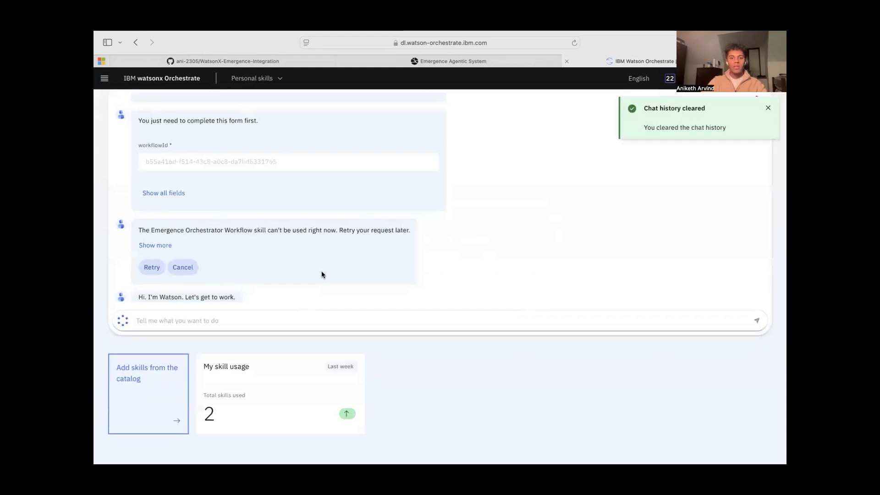
Search the skill catalog for "emergence" and open the Emergence Web Orchestrator app
left_click(155, 407)
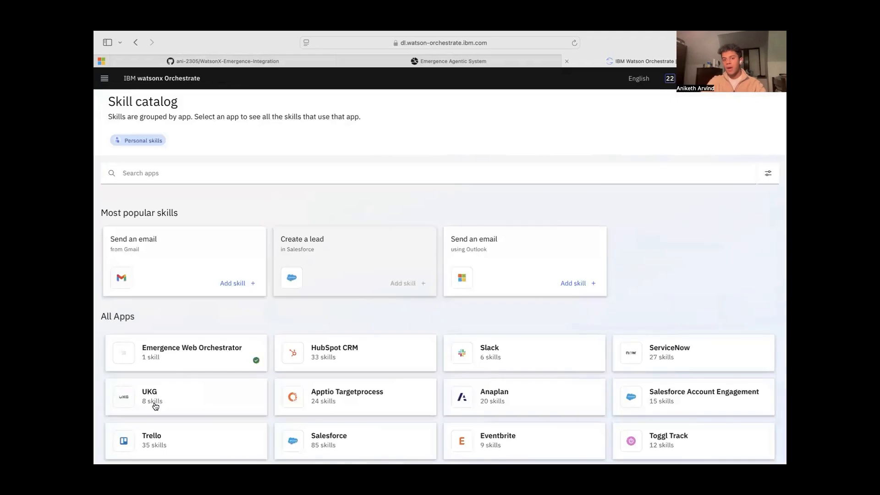
left_click(177, 167)
type("e")
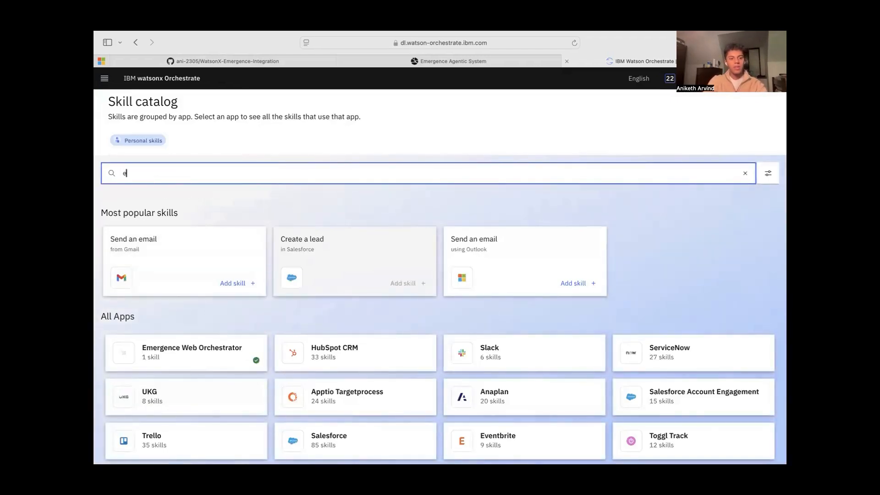
type("mergence")
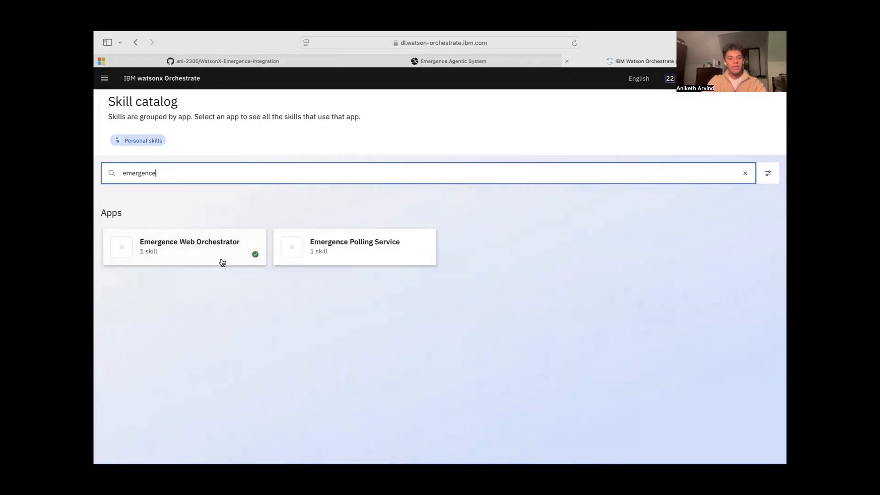
left_click(205, 250)
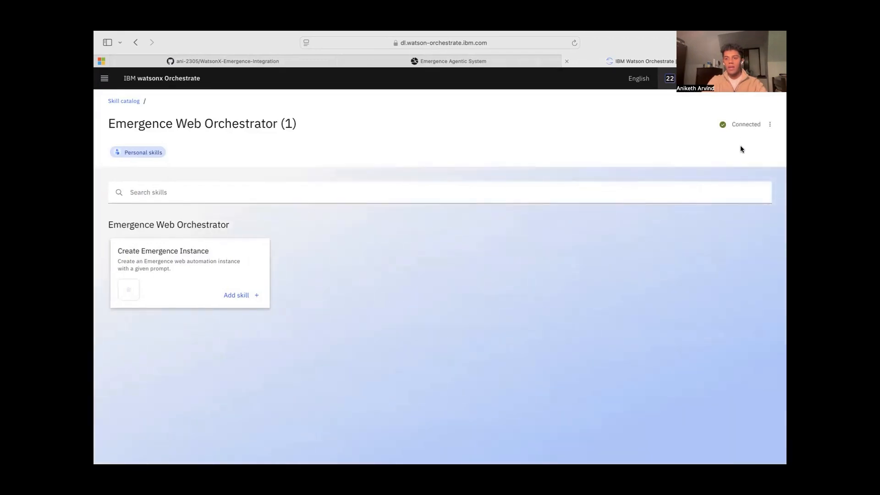
Delete the existing connection to Emergence Web Orchestrator and dismiss the notification
left_click(770, 124)
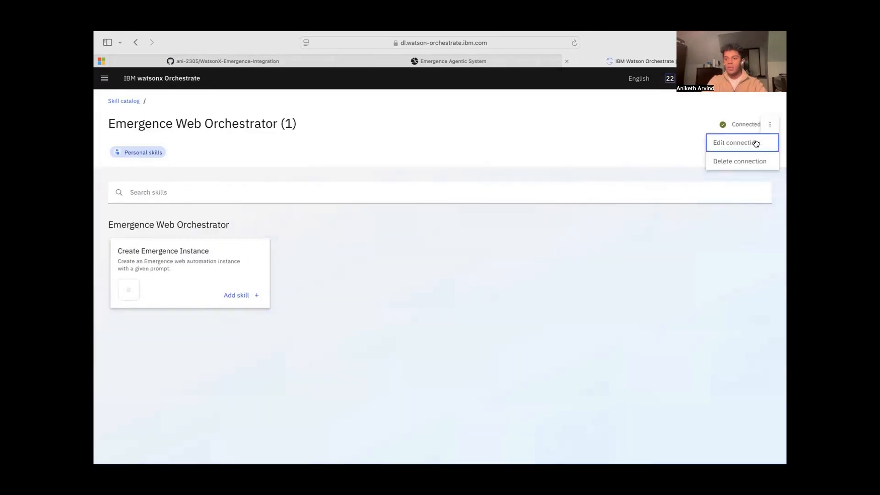
left_click(732, 162)
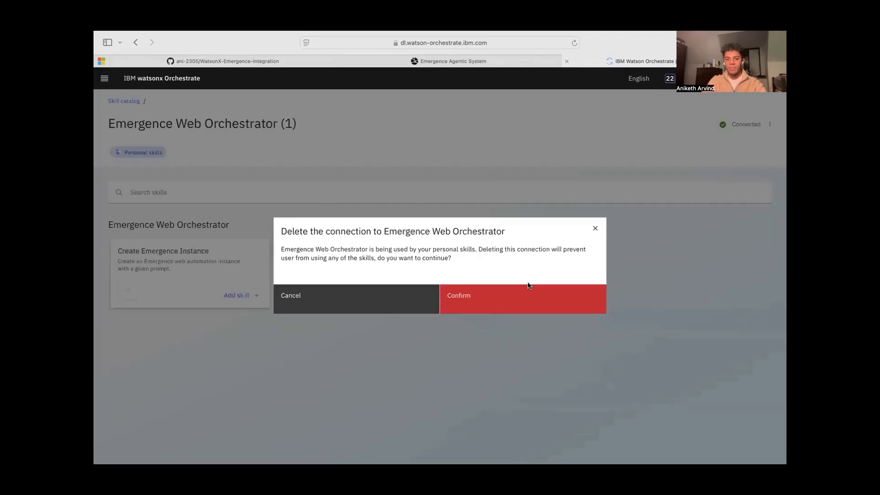
left_click(530, 286)
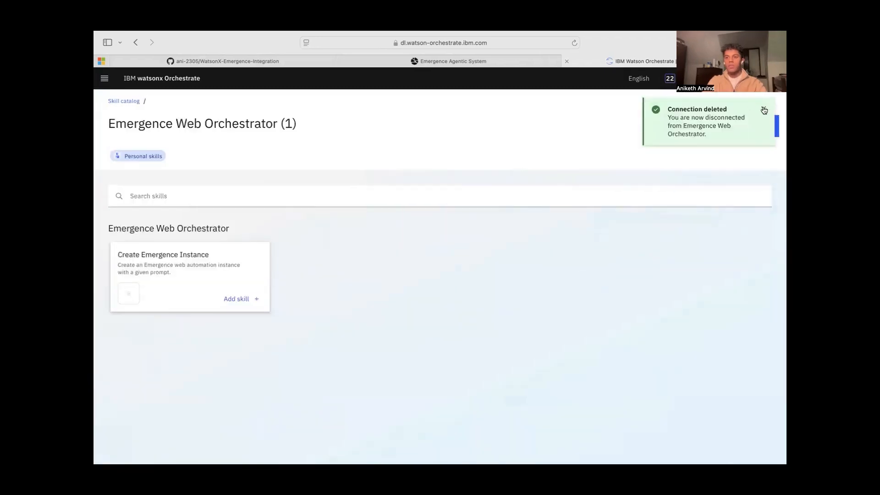
left_click(764, 110)
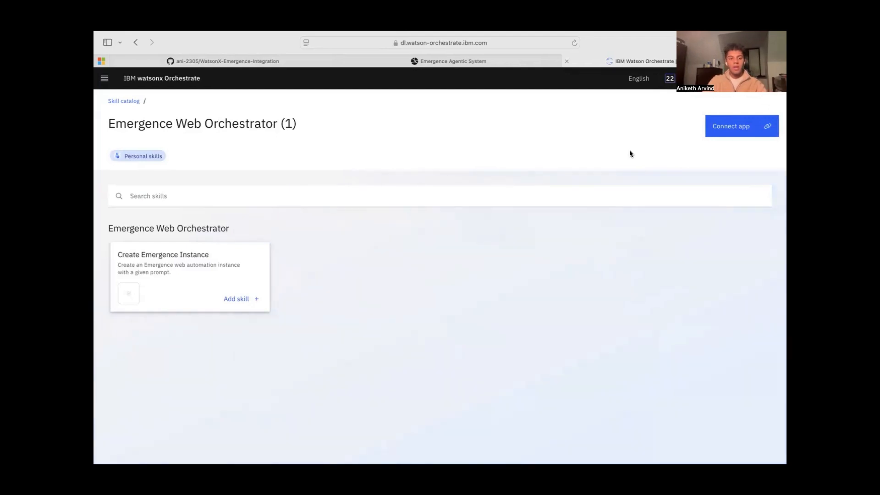
Connect Emergence Web Orchestrator with the API key copied from the Emergence dashboard's account page, and add the Create Emergence Instance skill
left_click(746, 132)
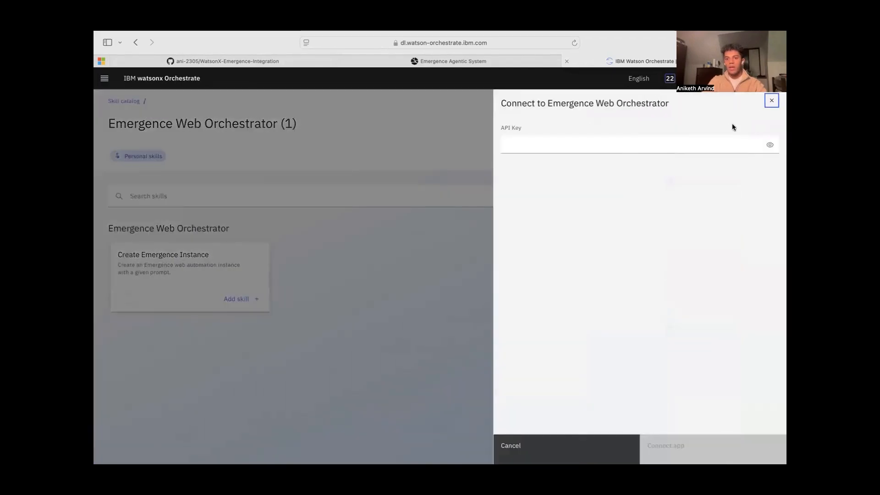
left_click(518, 143)
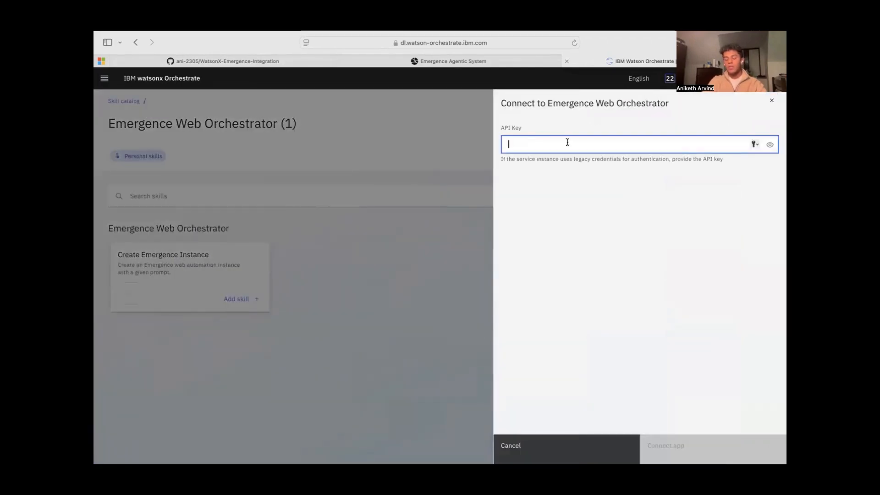
left_click(442, 63)
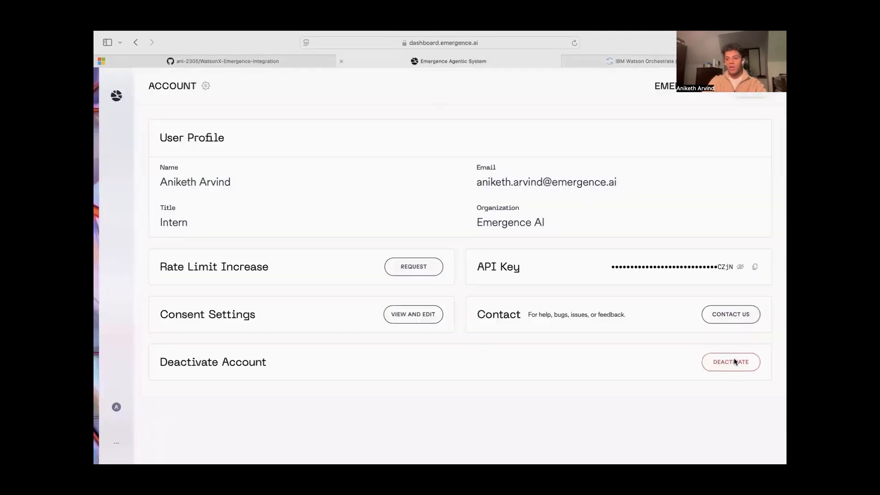
left_click(754, 268)
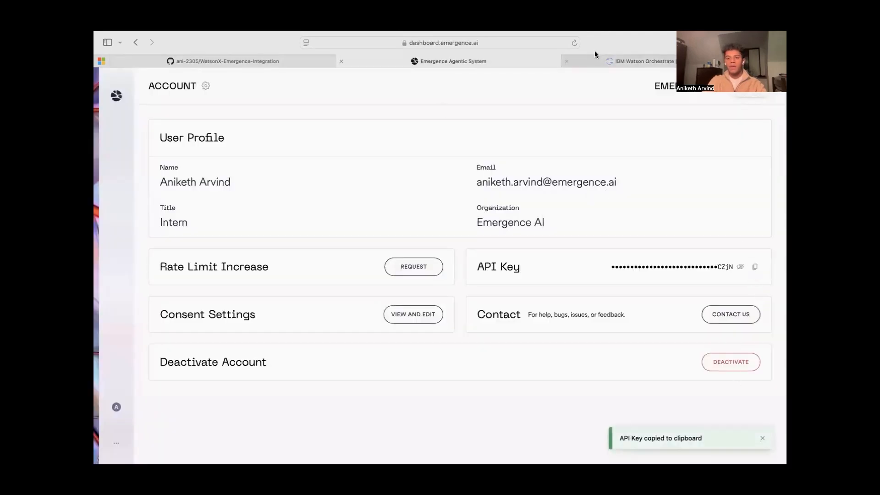
left_click(630, 62)
key("super+v")
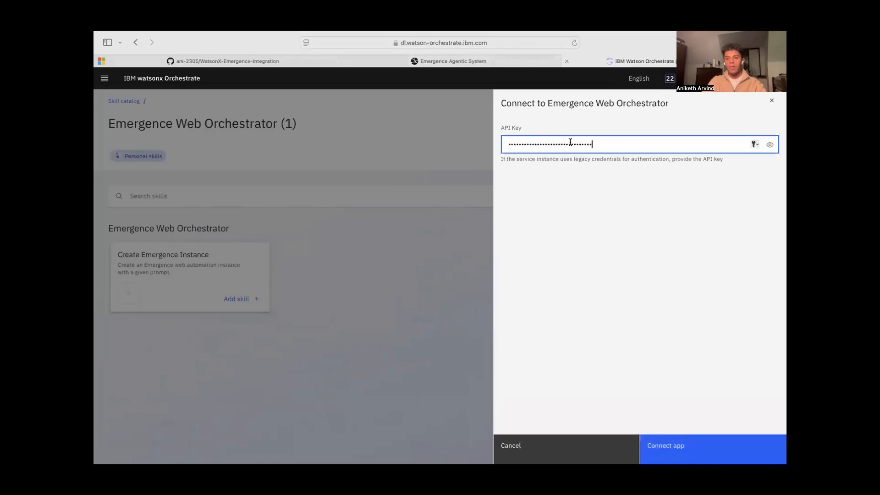
left_click(655, 451)
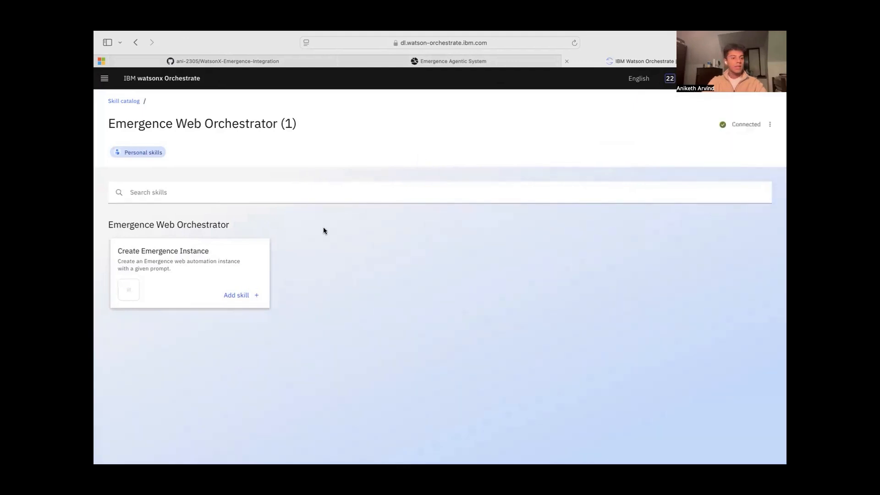
left_click(238, 298)
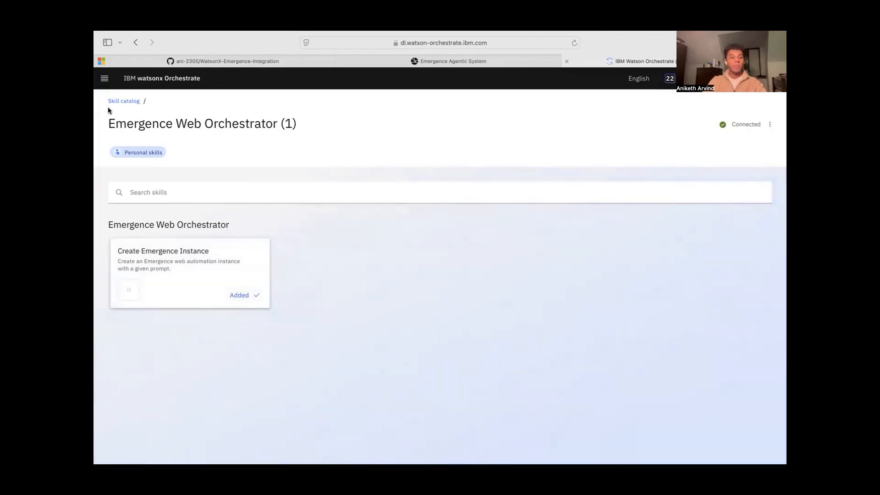
Return to the skill catalog, search for "polling" and open the Emergence Polling Service app
left_click(129, 101)
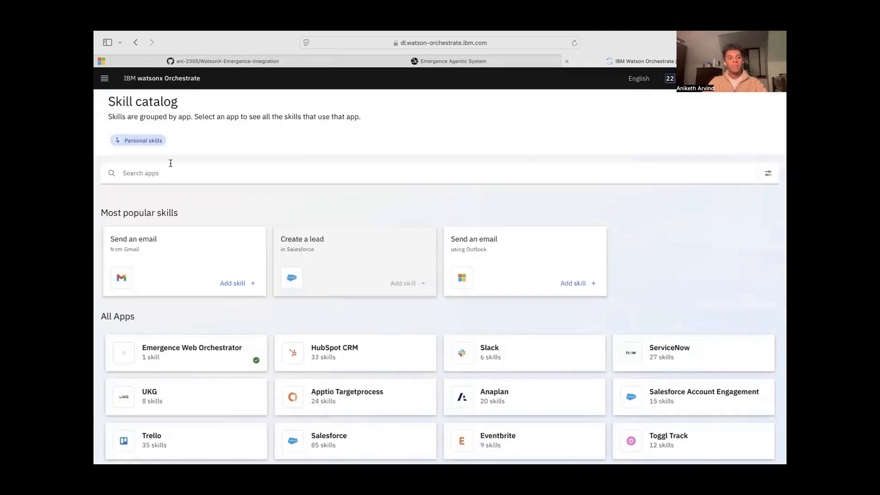
left_click(170, 172)
type("polling")
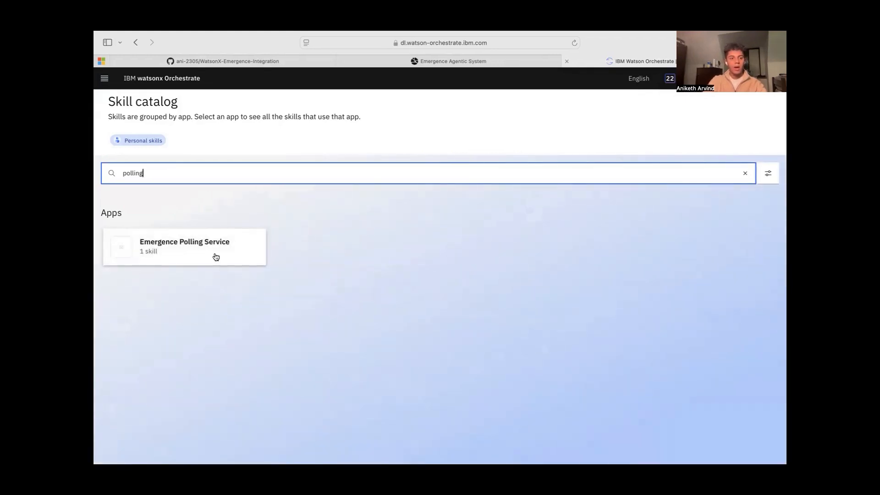
left_click(184, 250)
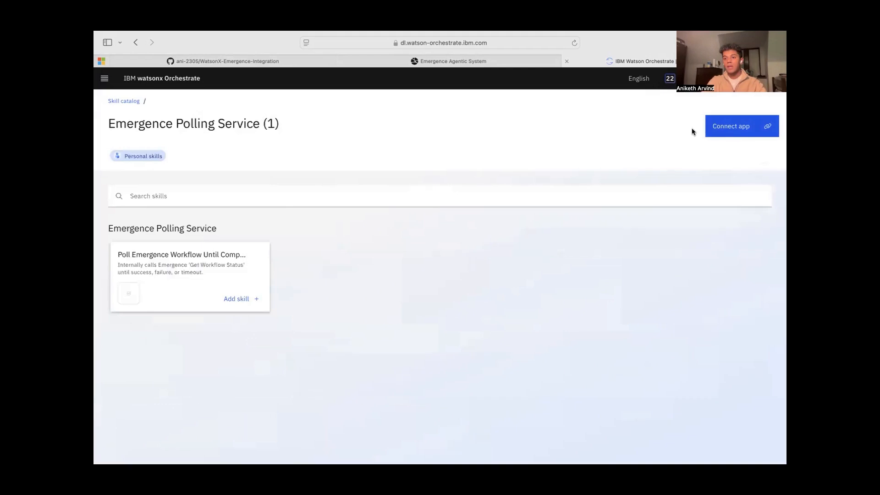
Connect Emergence Polling Service by pasting the API key, and add the Poll Emergence Workflow Until Complete skill
left_click(742, 134)
left_click(605, 141)
key("super+v")
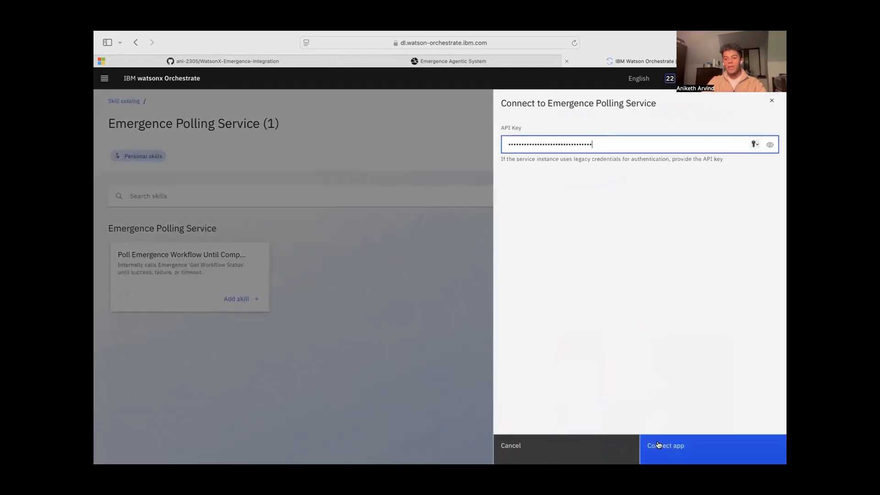
left_click(663, 444)
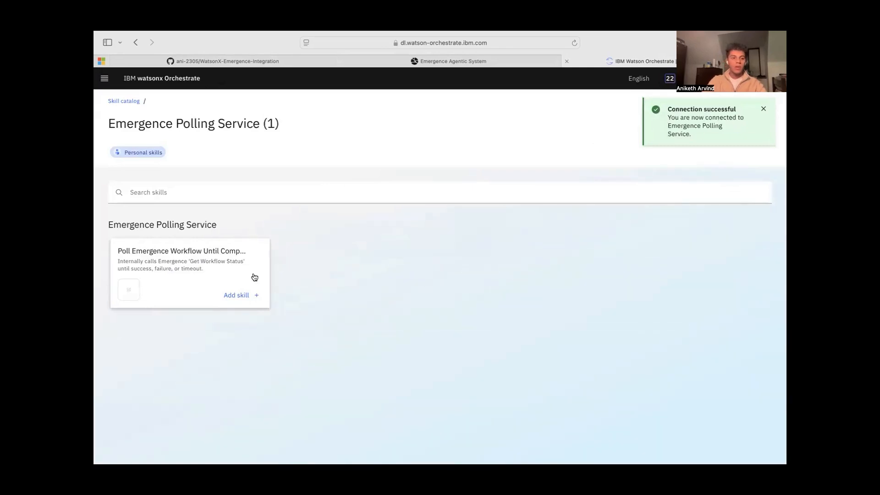
left_click(241, 295)
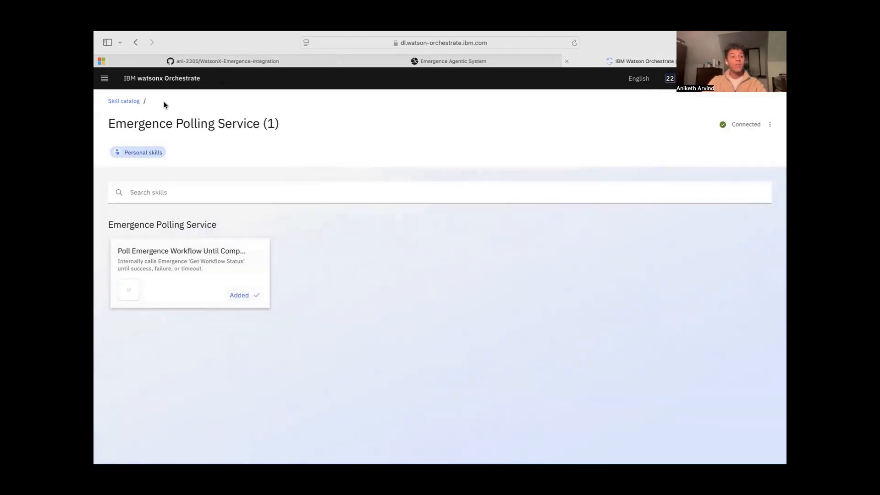
Return to Skill studio from the home page and create a new skill flow
left_click(158, 78)
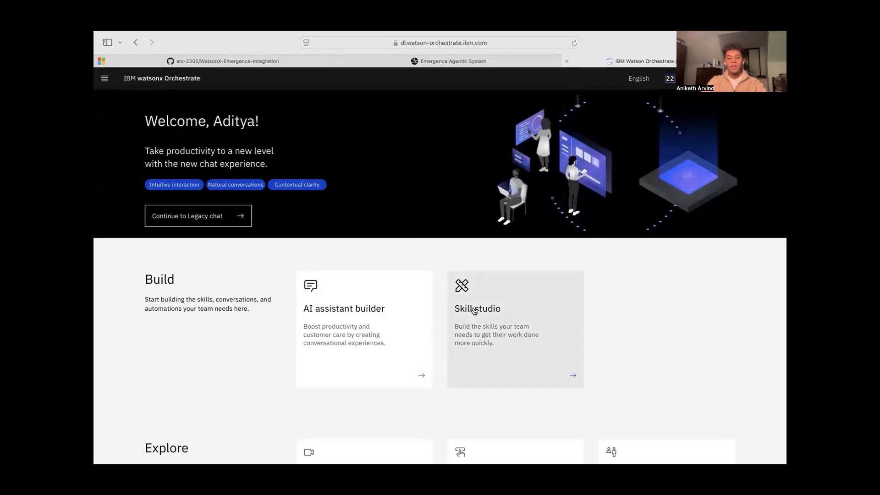
left_click(488, 310)
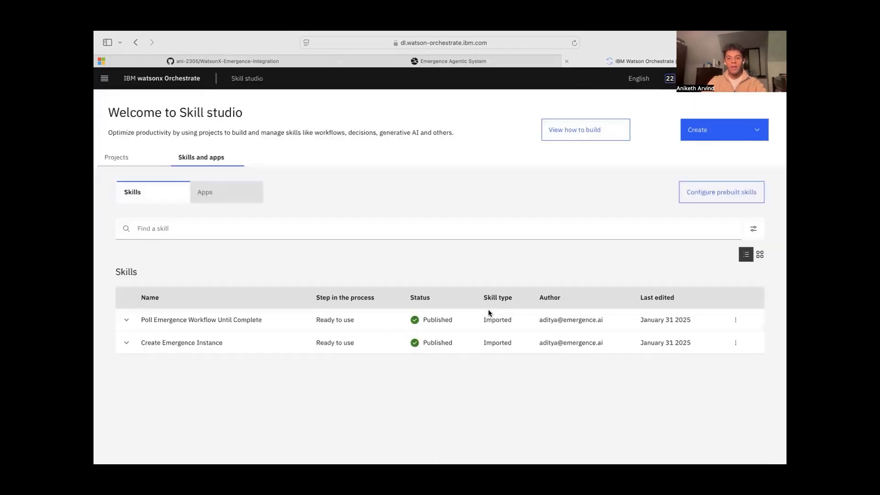
left_click(739, 133)
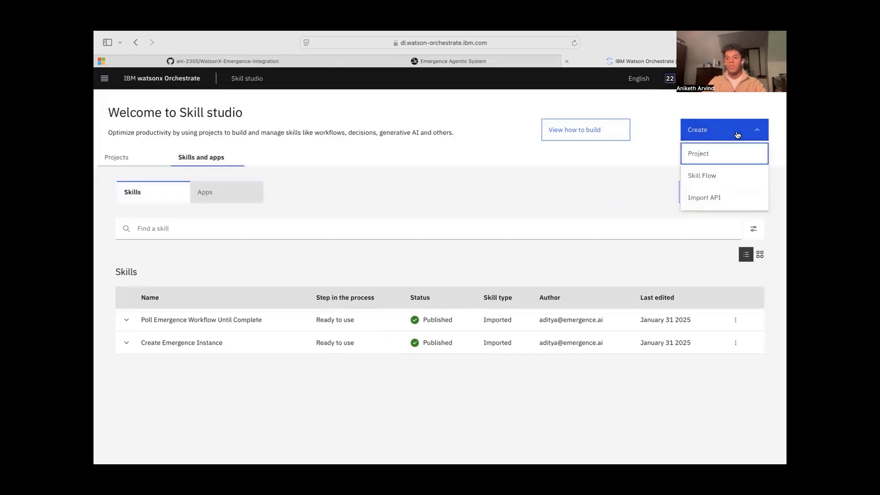
left_click(703, 176)
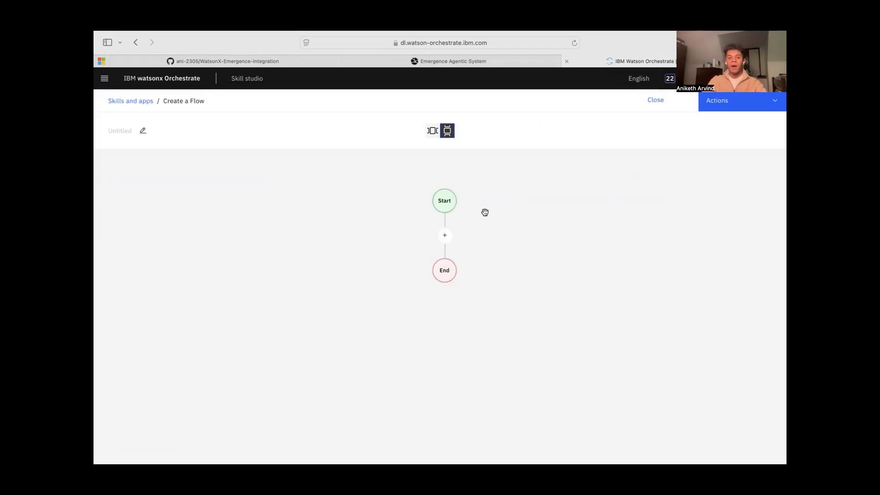
Add the Create Emergence Instance skill from Emergence Web Orchestrator between the flow's Start and End nodes
left_click(444, 235)
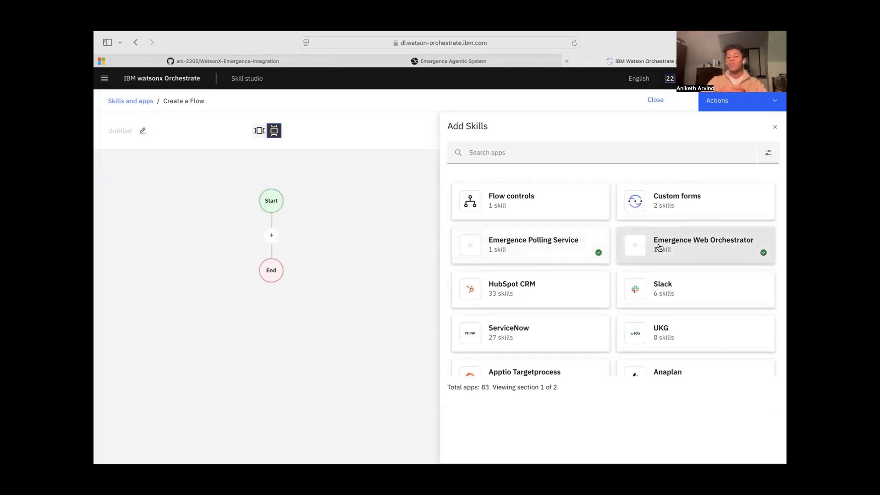
left_click(721, 247)
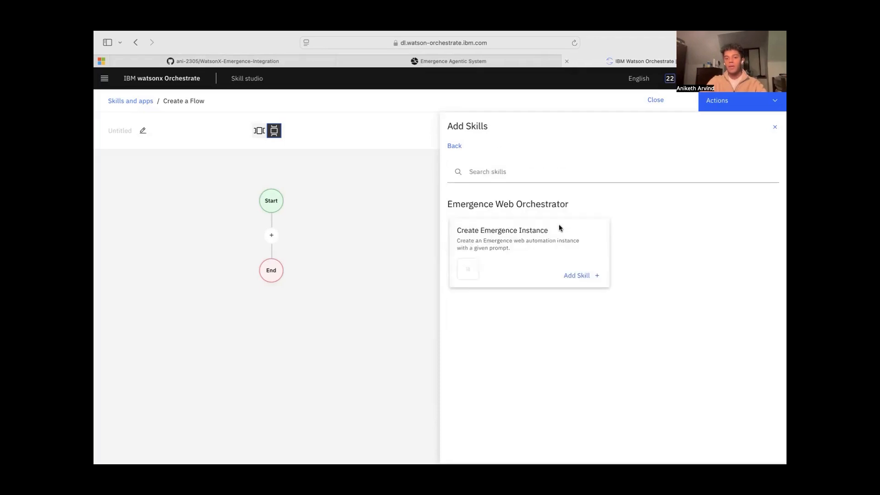
left_click(576, 275)
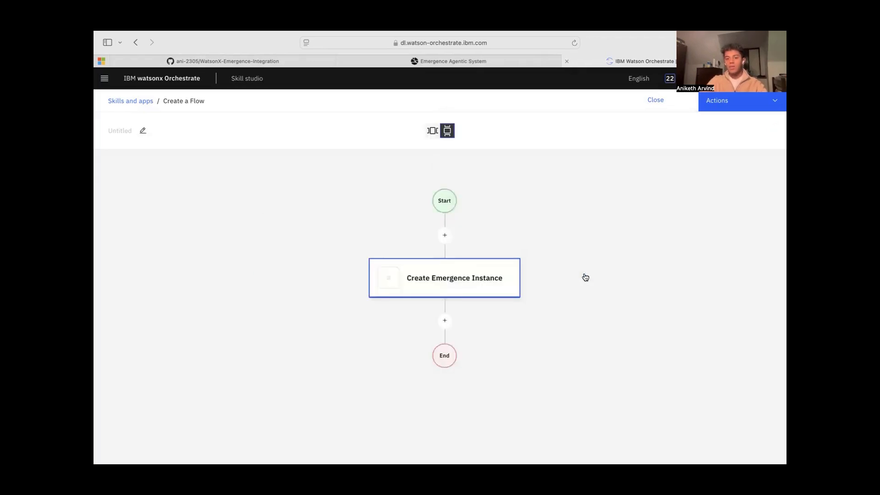
Add the Poll Emergence Workflow Until Complete skill from Emergence Polling Service between Create Emergence Instance and the End node
left_click(445, 322)
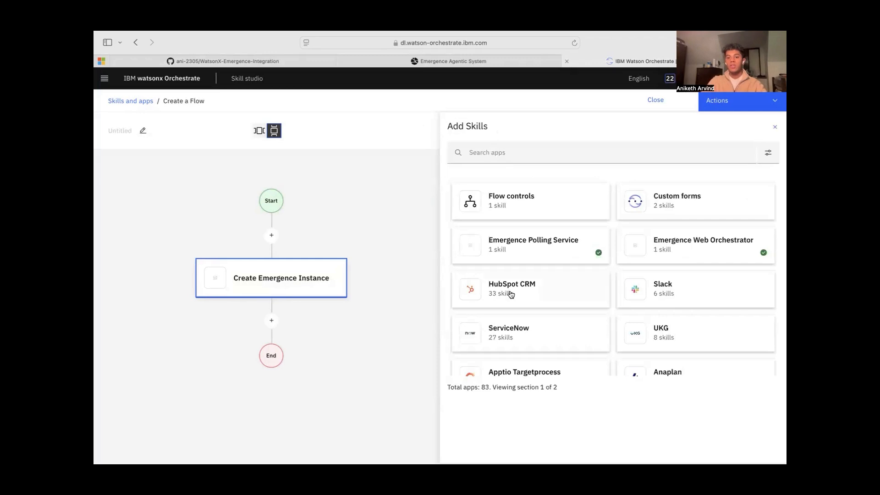
left_click(544, 250)
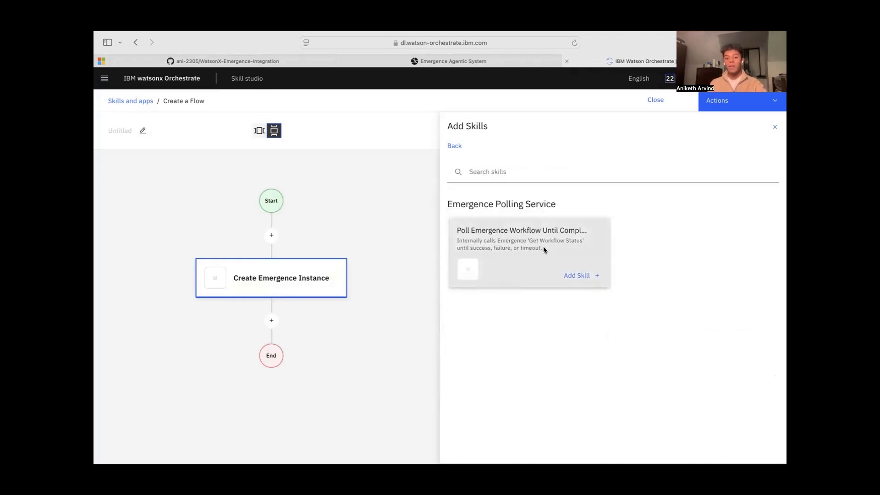
left_click(578, 275)
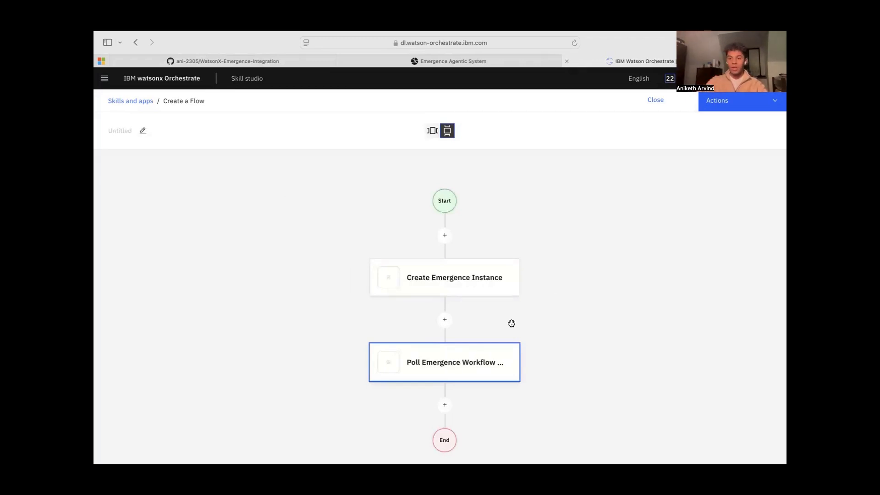
Name the skill flow "Emergence Web Orchestrator", leave its description empty, and save the flow details
left_click(737, 103)
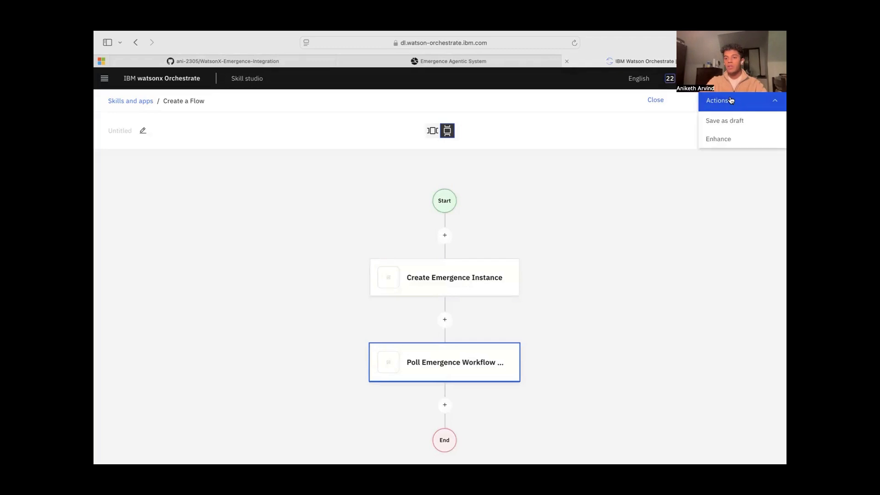
left_click(723, 143)
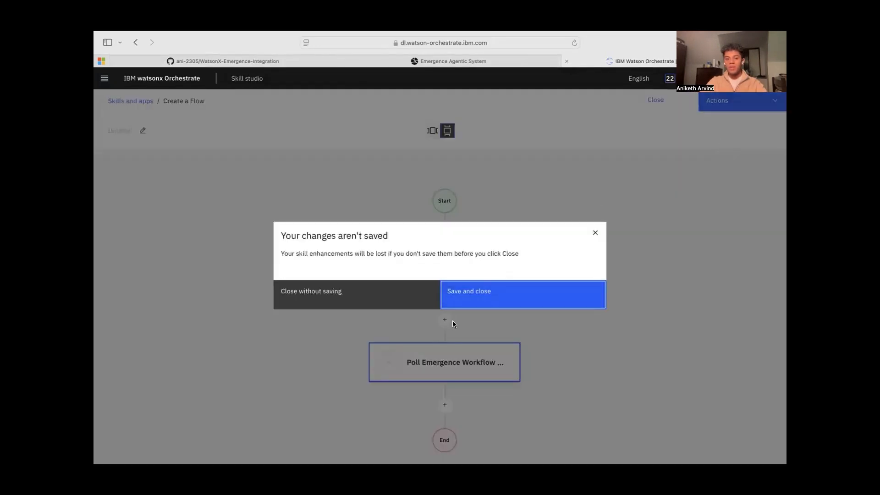
left_click(482, 295)
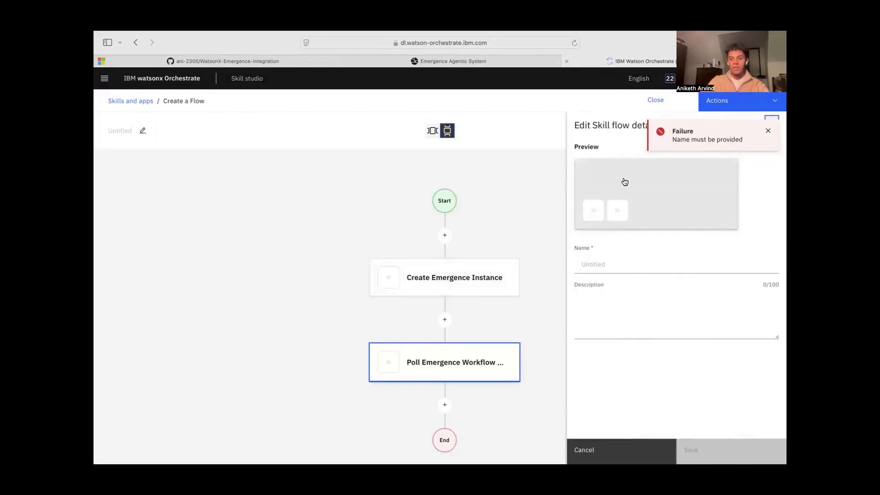
left_click(606, 266)
type("Emerg")
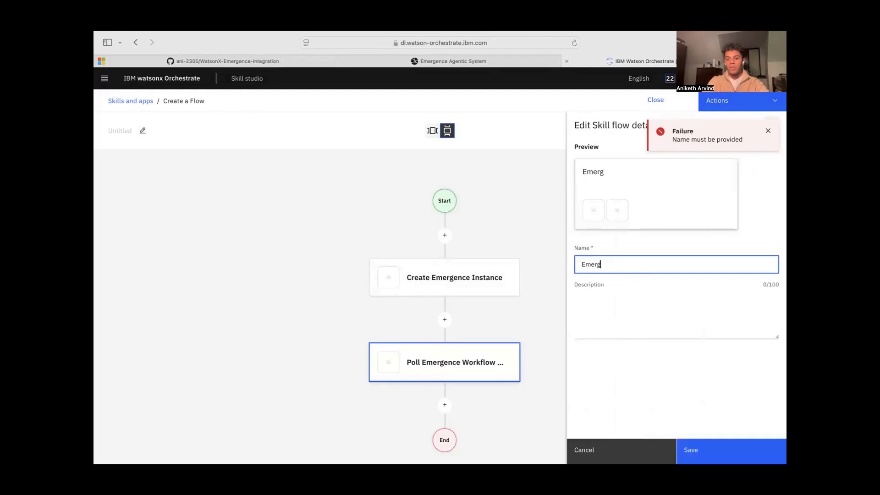
type("ence Web ")
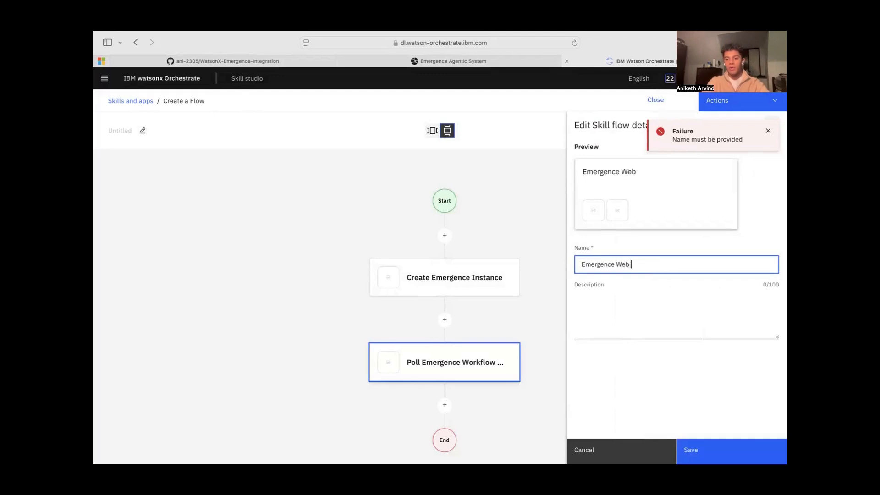
type("Orchestrator")
left_click(600, 333)
left_click(613, 361)
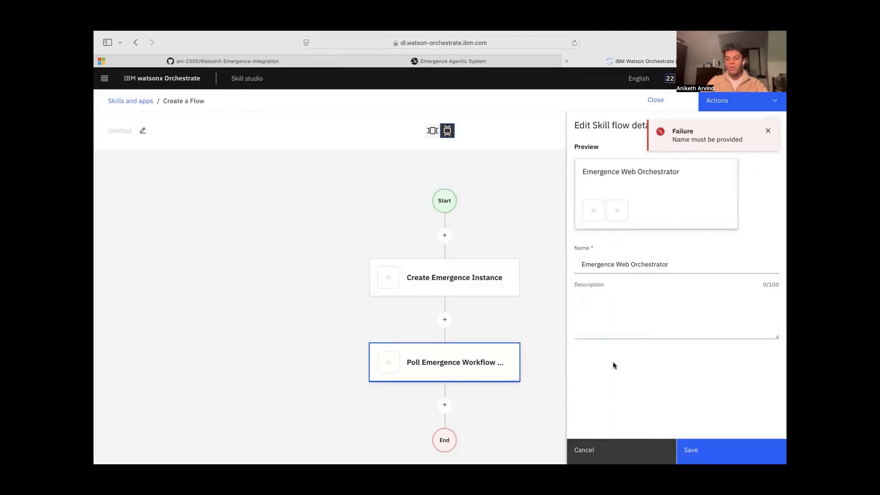
left_click(697, 450)
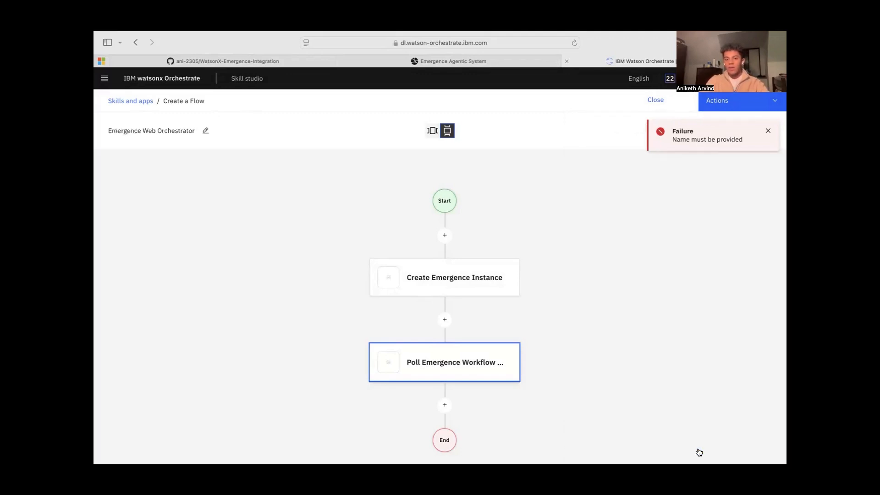
Save the named skill flow and open it for enhancement
left_click(738, 101)
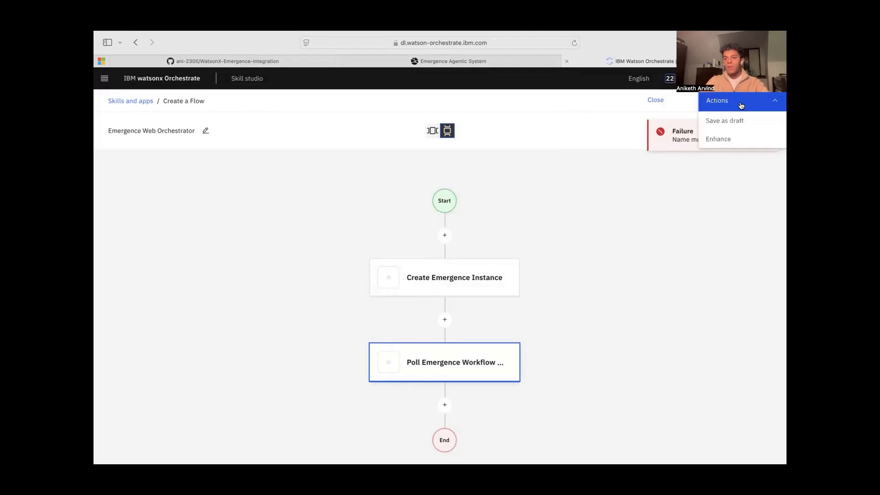
left_click(732, 139)
left_click(510, 294)
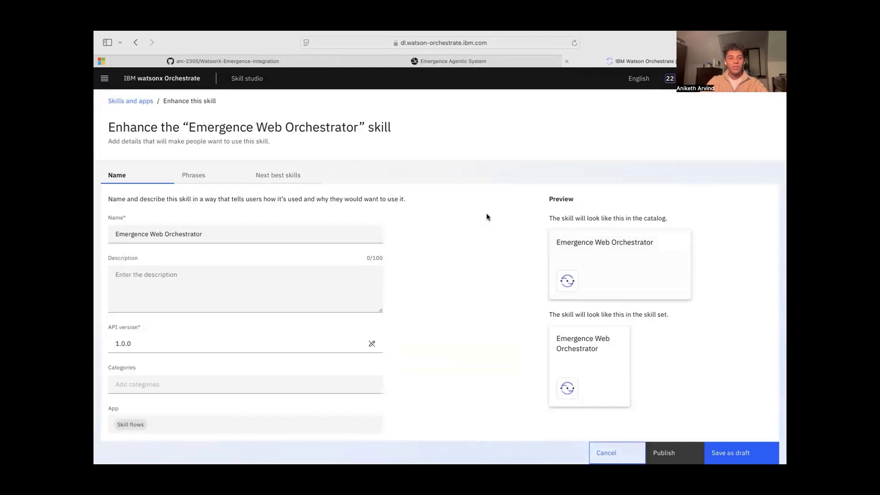
scroll(369, 322, "down", 1)
scroll(369, 322, "up", 1)
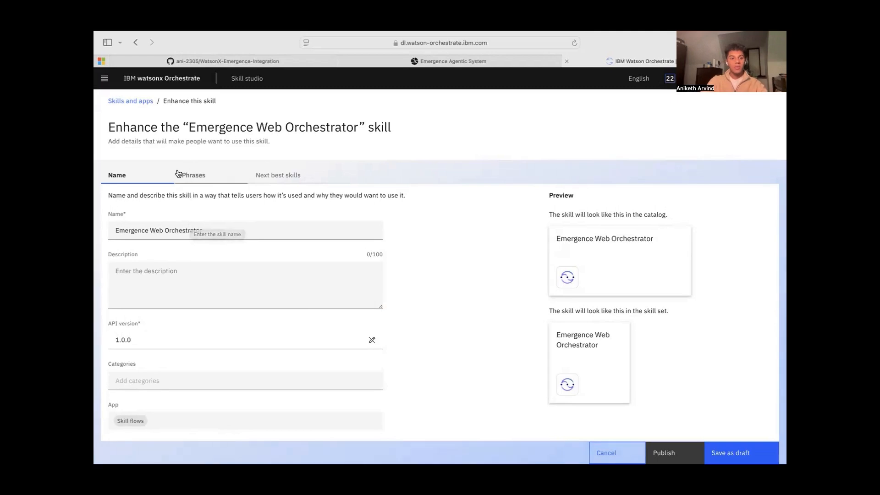
Add the training phrases "I have a web-related task", "emergence" and "I need emergence's help", and publish the skill flow
left_click(211, 174)
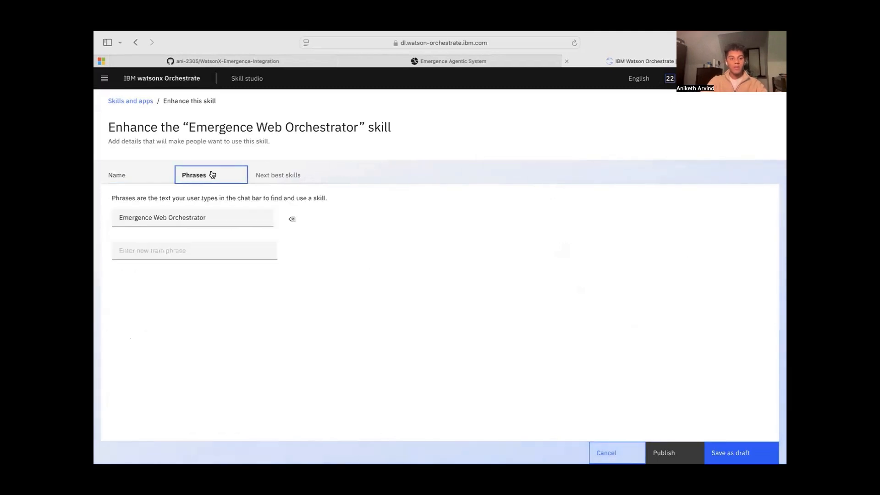
left_click(141, 252)
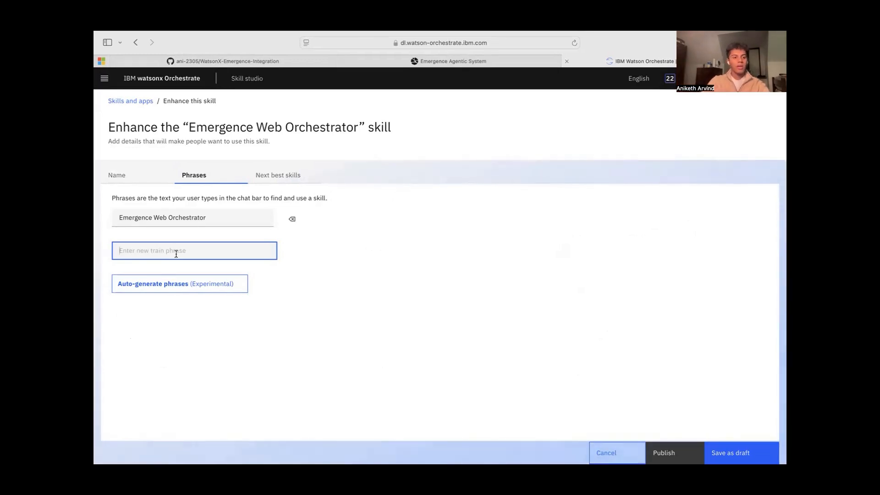
type("I have a web-related task")
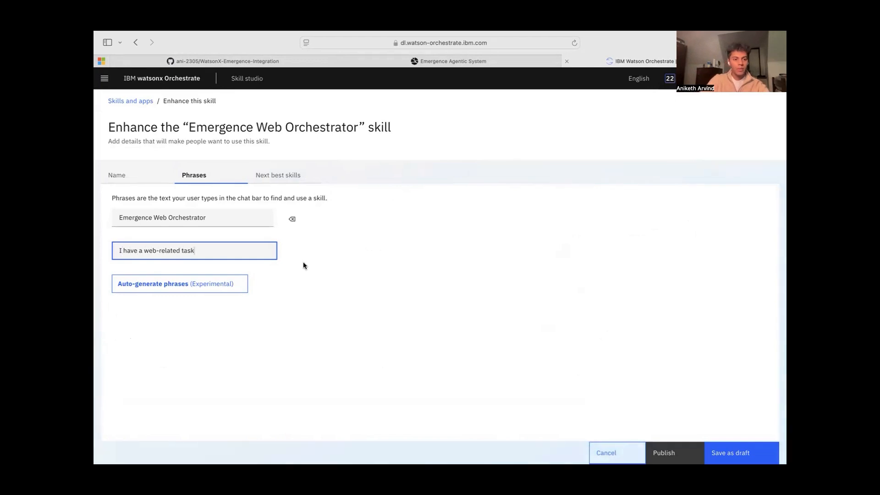
key("Return")
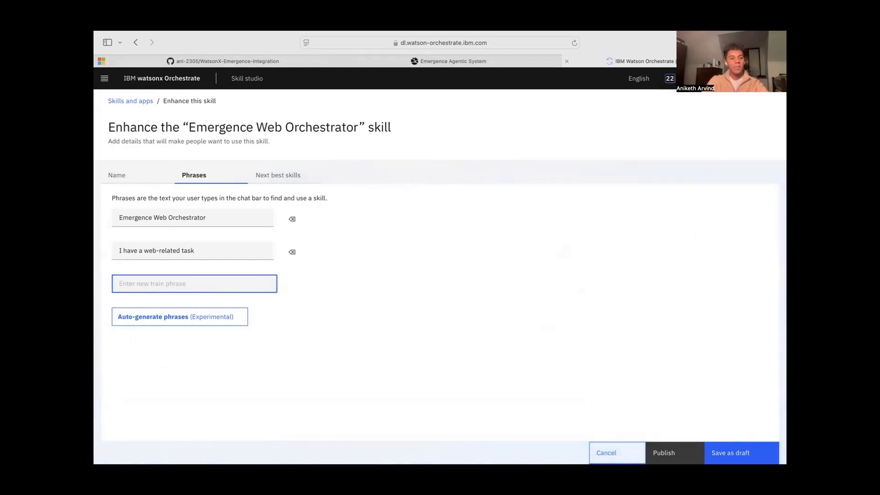
type("emergence")
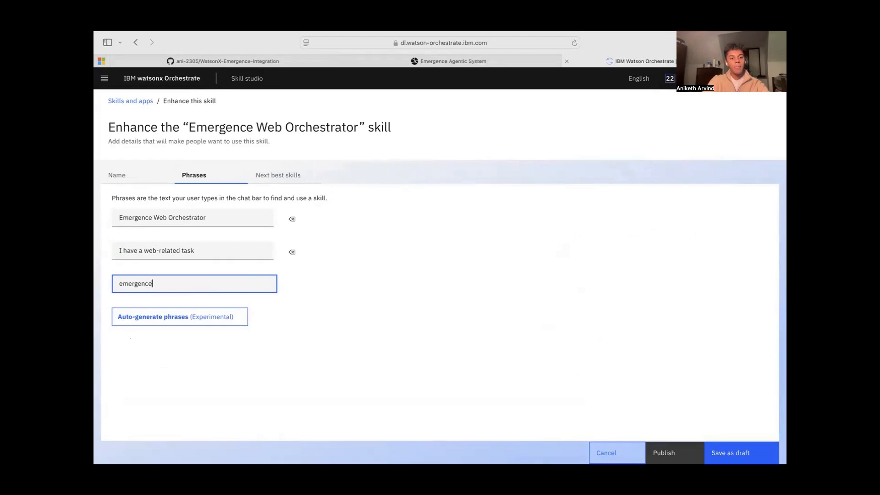
key("Return")
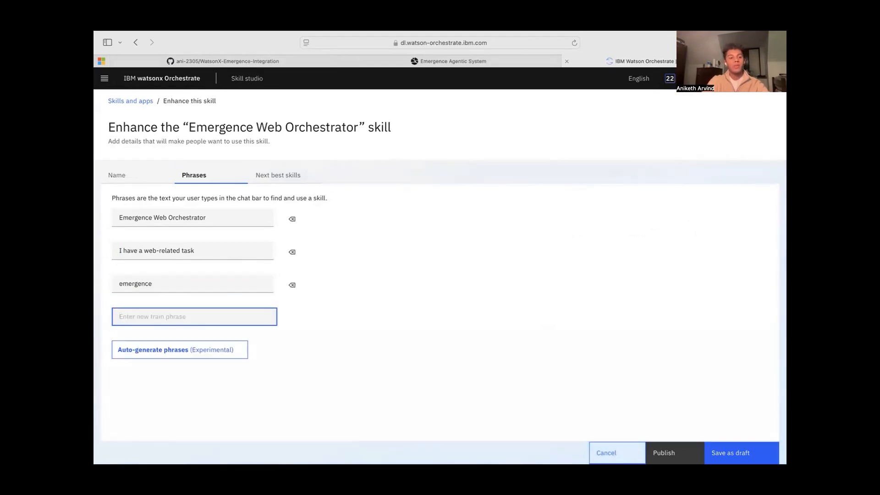
type("I need emergence's help")
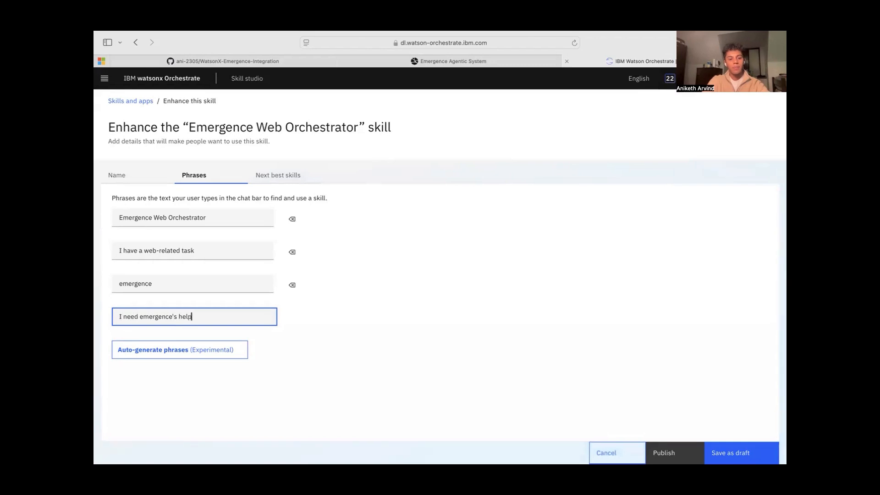
key("Return")
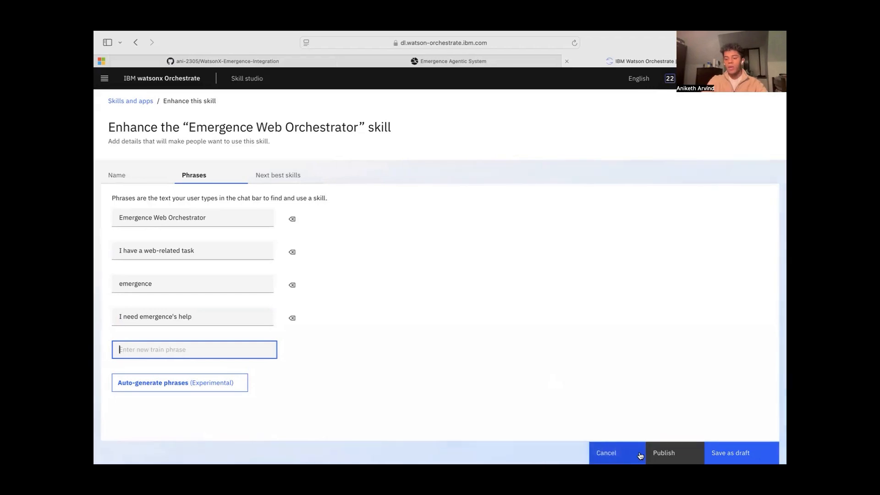
left_click(673, 452)
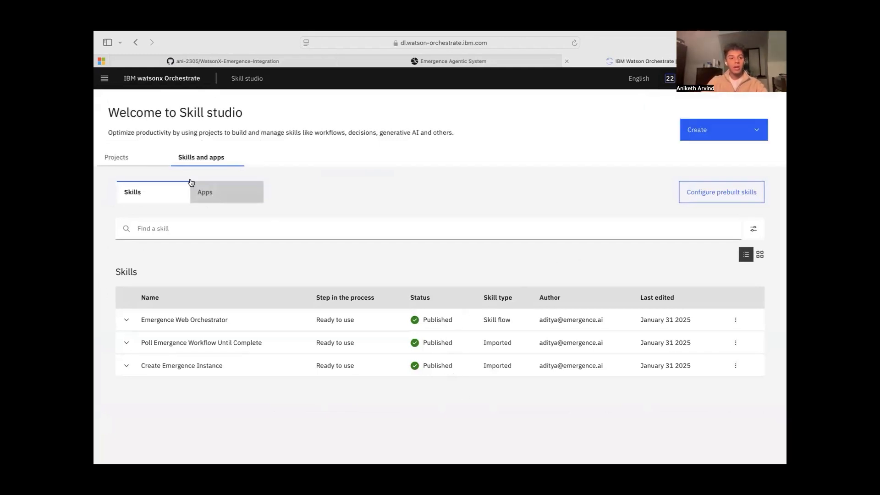
Go to the skill catalog through the legacy chat, search for "skill flows" and open the Skill flows app
left_click(164, 85)
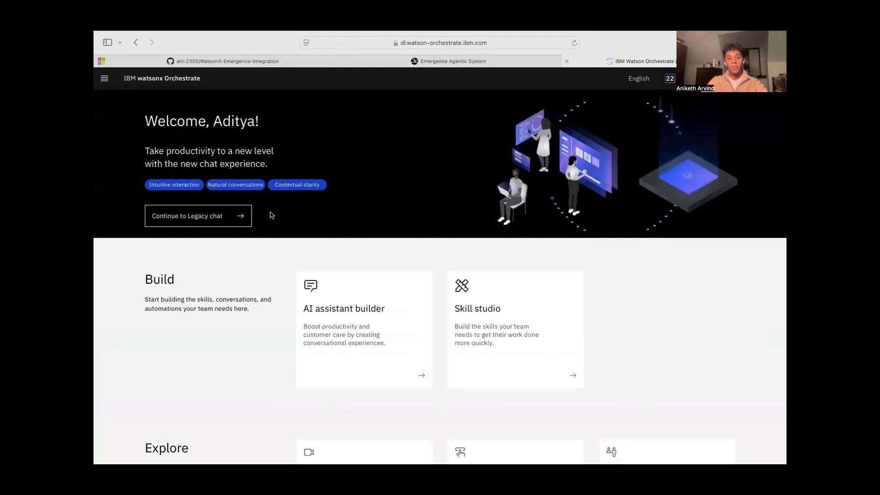
left_click(212, 212)
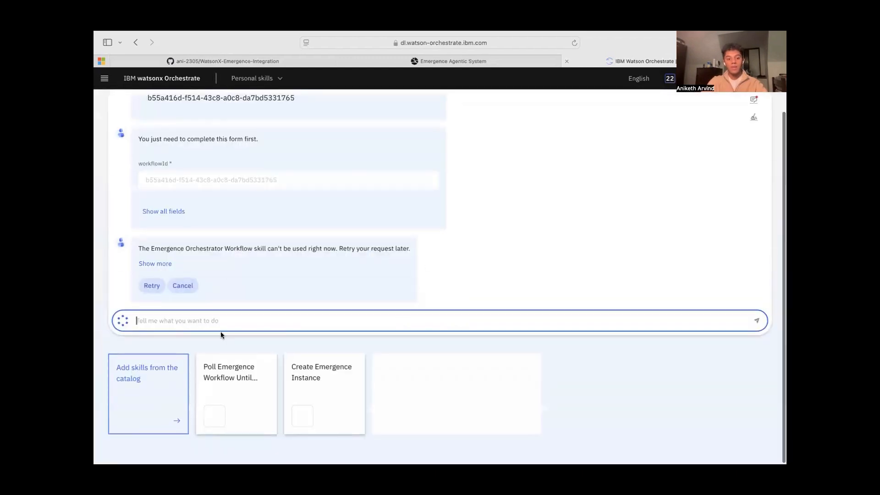
left_click(156, 378)
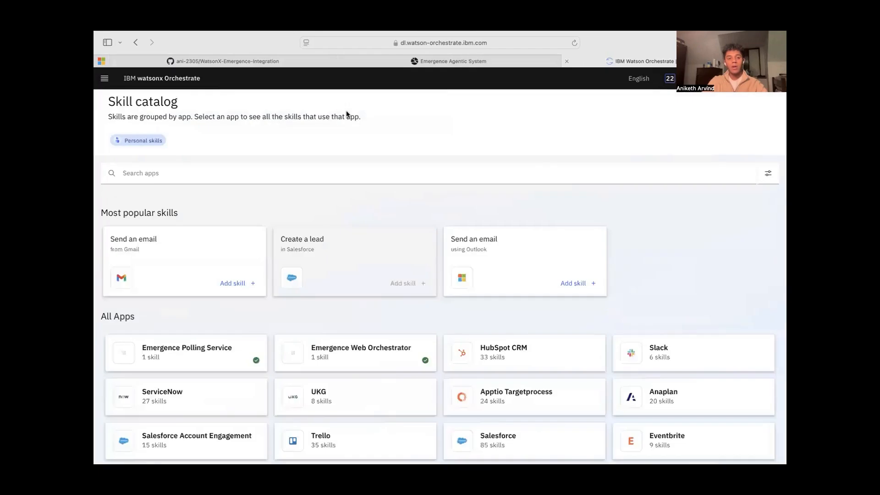
left_click(262, 171)
type("s")
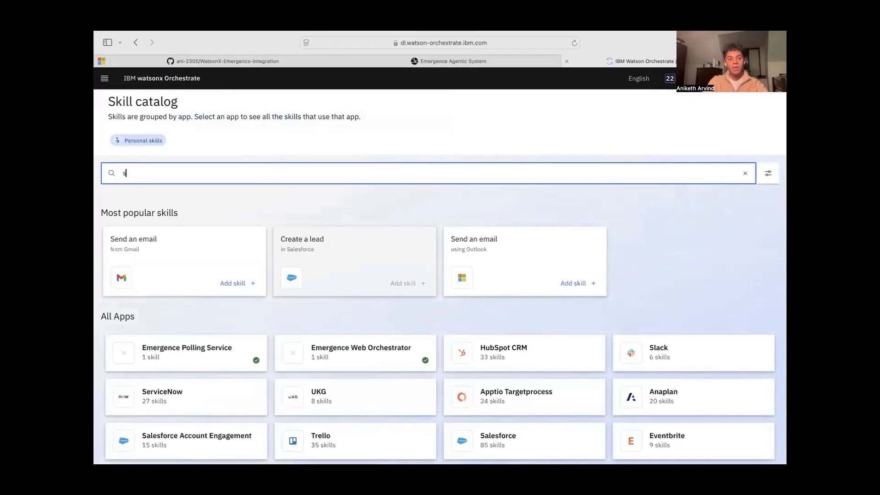
type("kill flows")
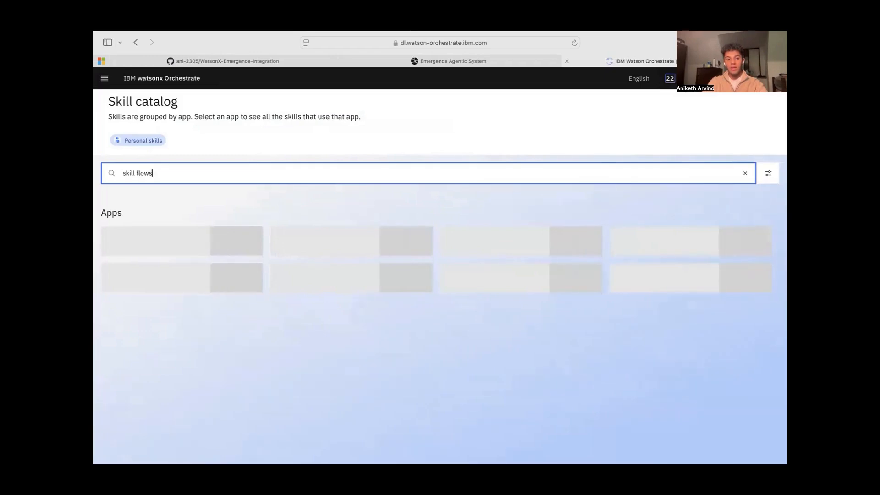
left_click(181, 253)
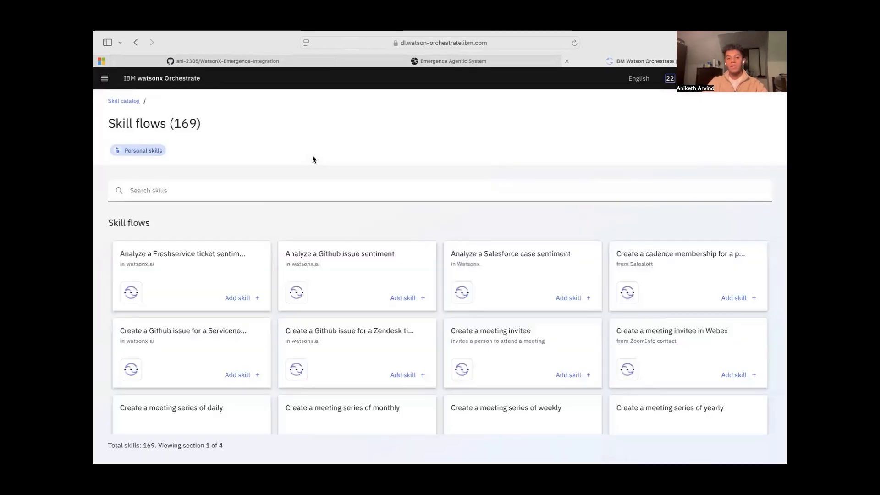
Search the skill flows for "Emergence" and add the Emergence Web Orchestrator skill to the personal skills
left_click(268, 192)
type("Emergence")
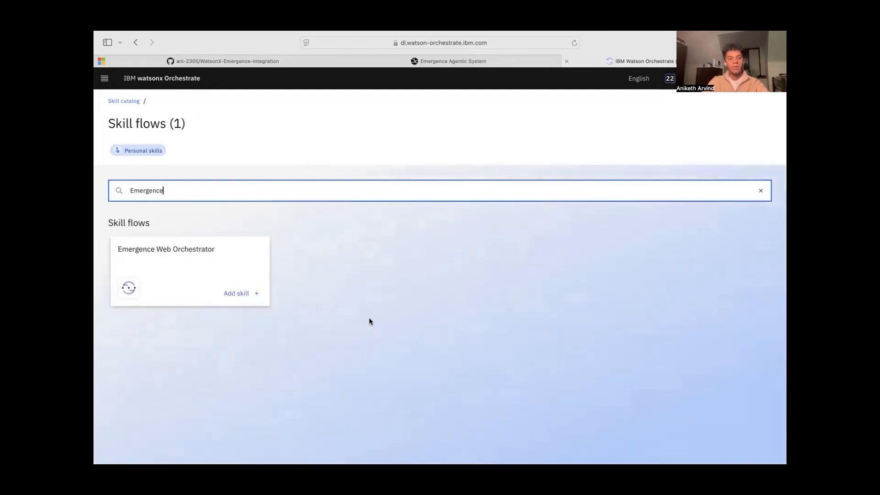
left_click(245, 295)
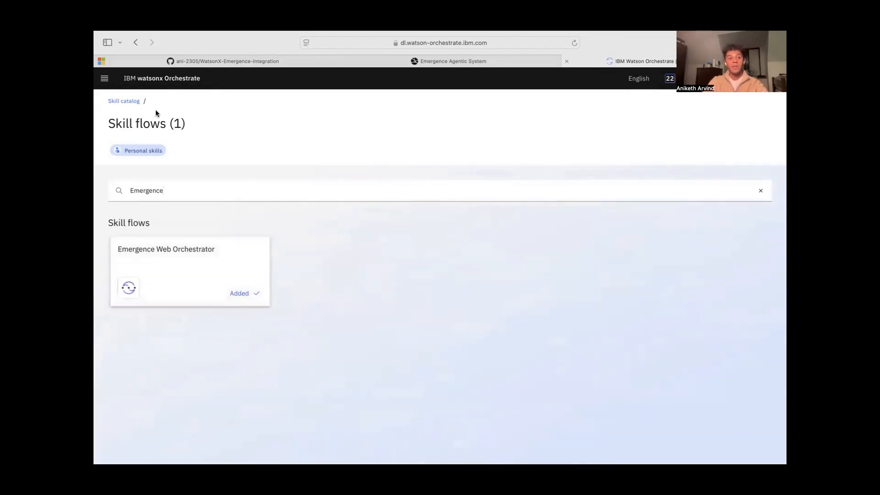
Return to the legacy chat from the home page and send the message "I have a web-related task"
left_click(173, 80)
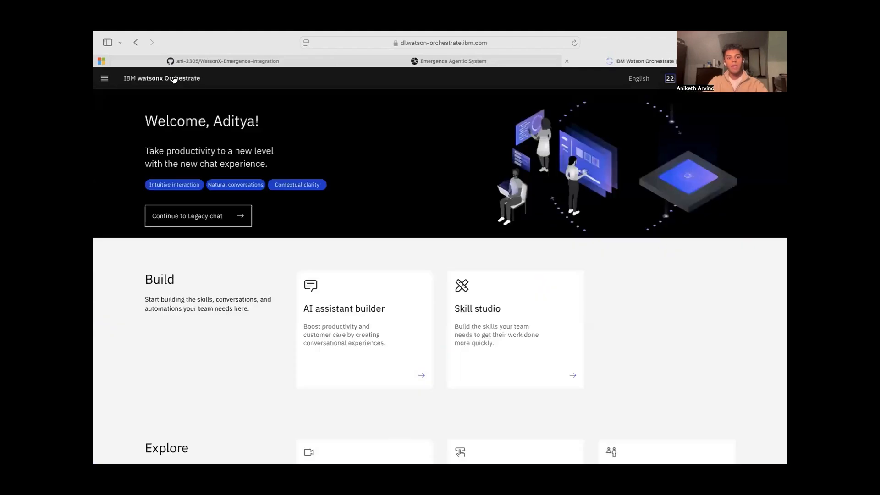
left_click(192, 224)
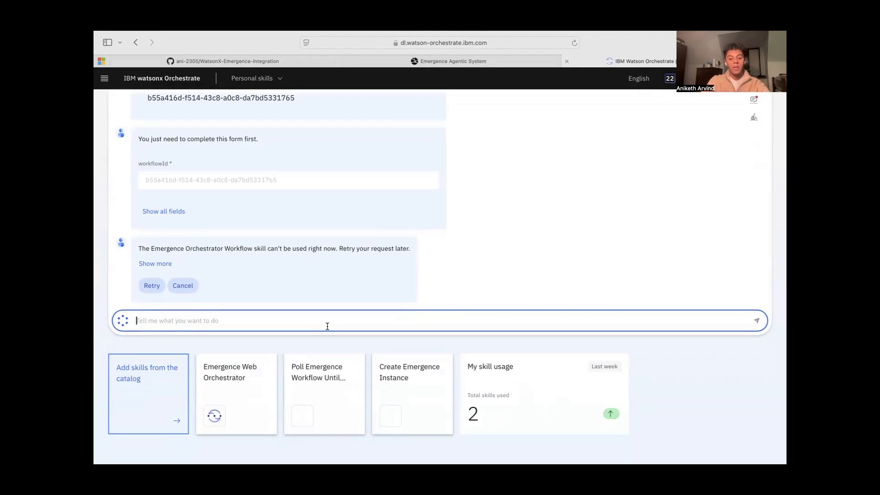
type("I have a web-rela")
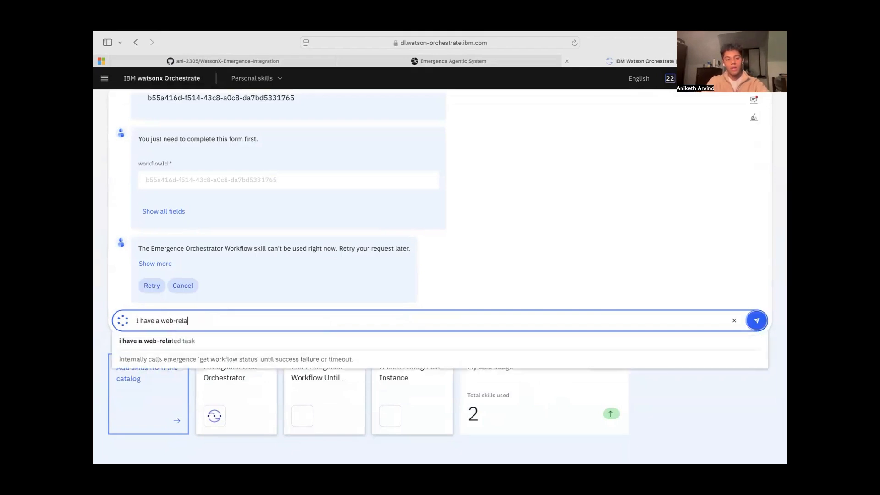
type("ted task")
key("Return")
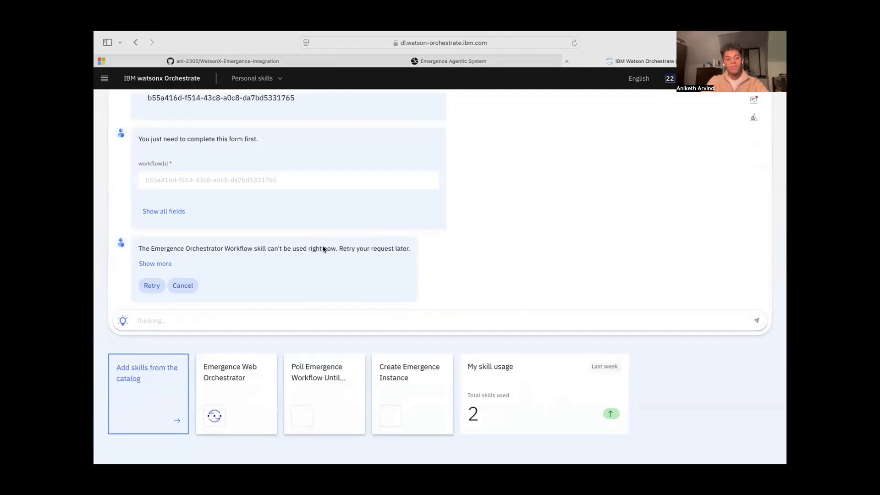
Submit the prompt "What was the state of the VC market in 2024, especially with respect to AI?" and apply the prefilled workflowId form
left_click(253, 250)
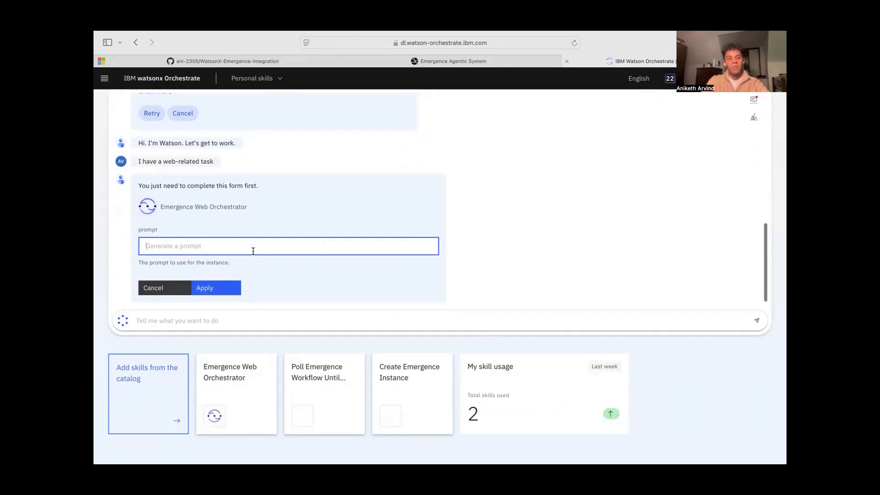
type("I")
type("hat was the state of the VC market in 2024")
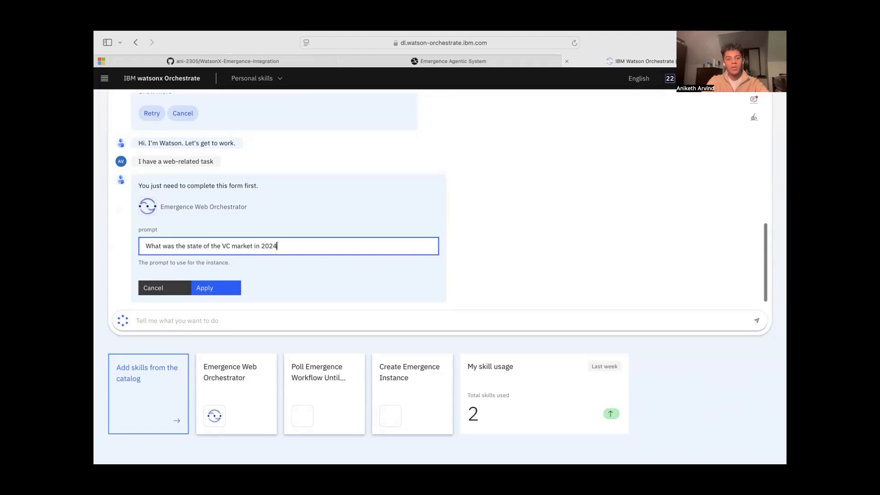
key("BackSpace")
type("specially with respect to AI?")
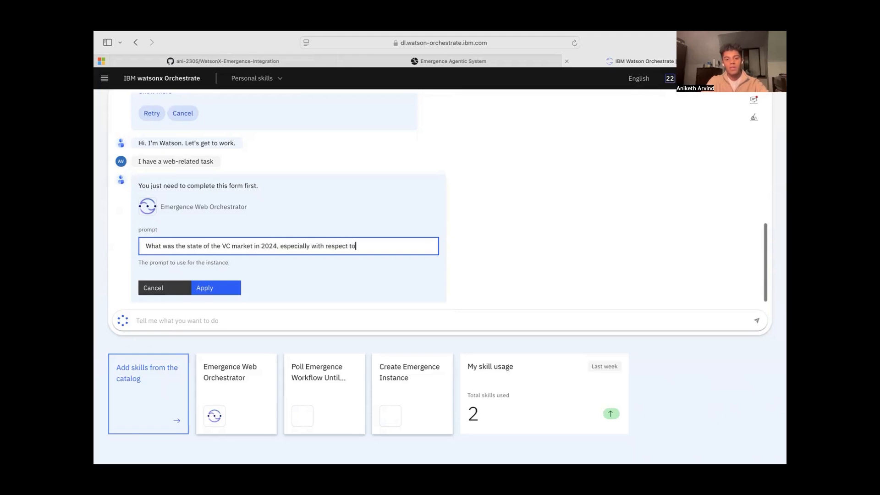
left_click(215, 289)
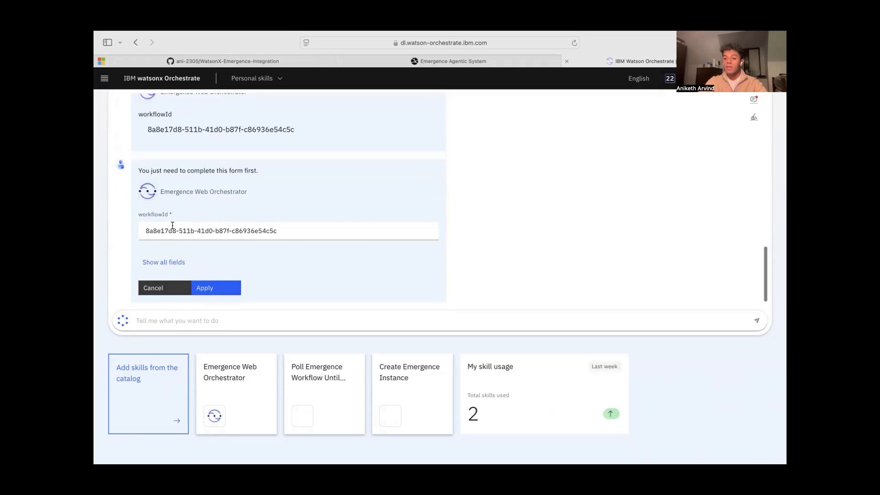
left_click(278, 231)
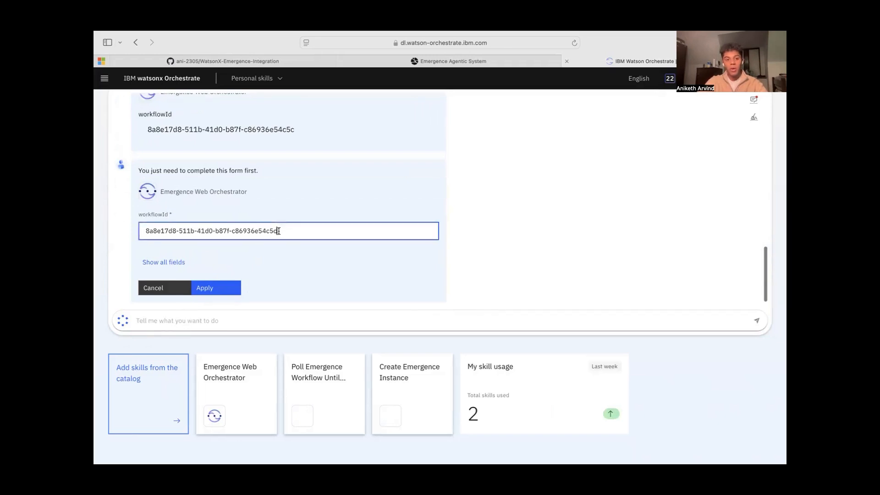
left_click(225, 289)
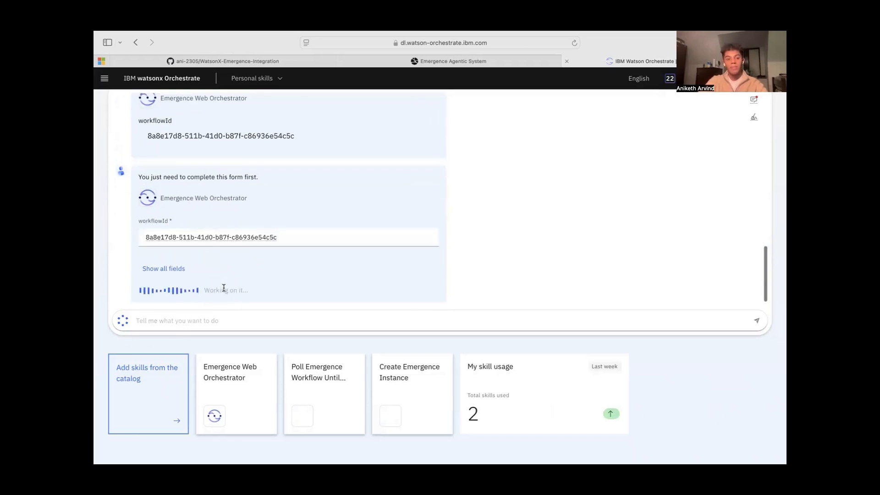